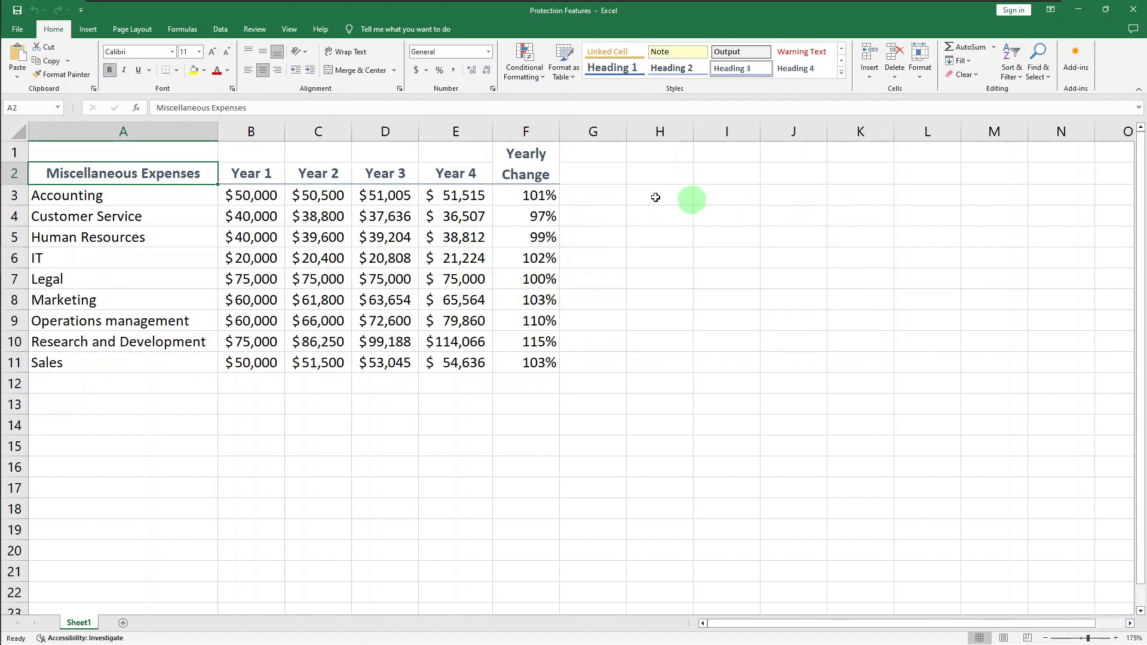
Encrypt the Protection Features workbook with a password required to open it, entering and confirming the password
{"action": "left_click", "coordinate": [22, 29]}
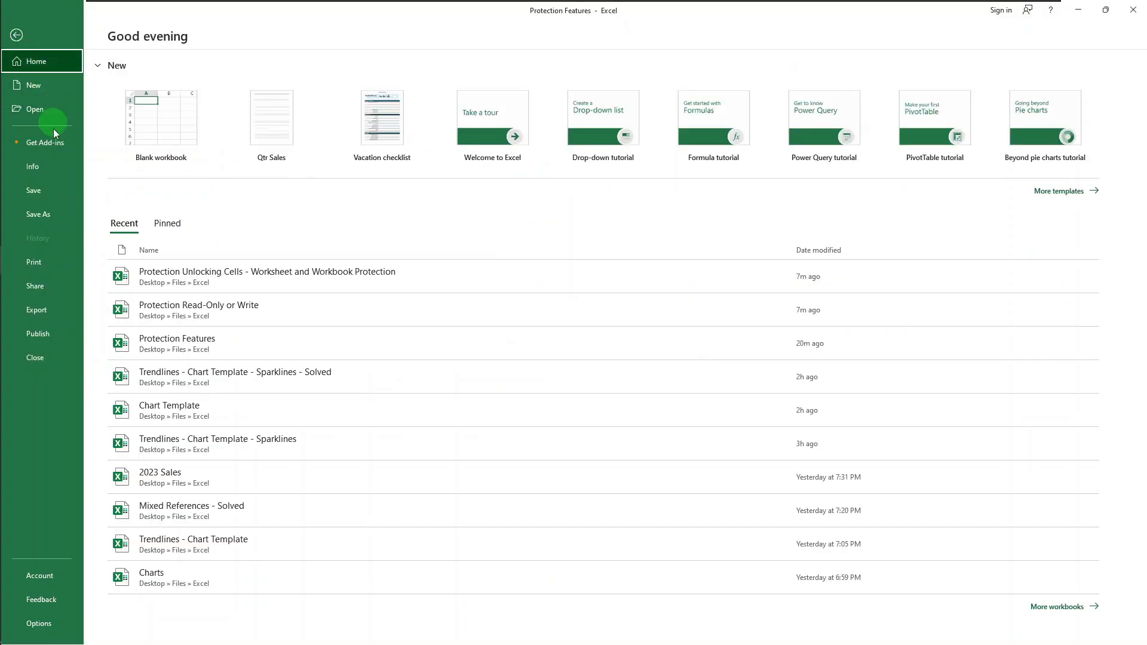
{"action": "left_click", "coordinate": [64, 175]}
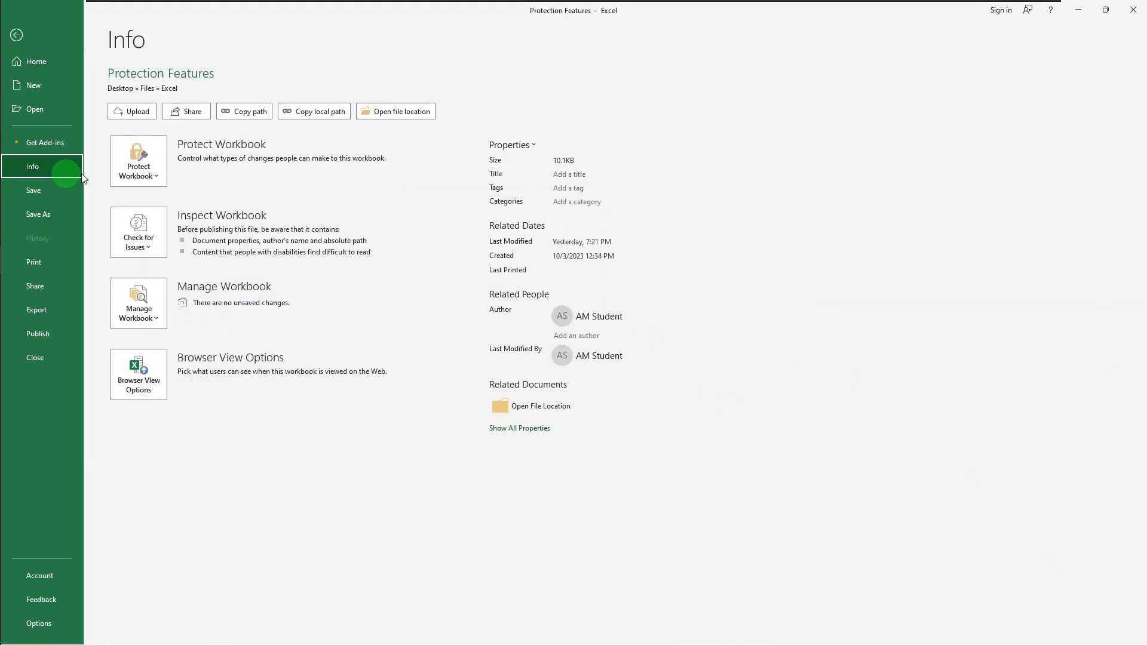
{"action": "left_click", "coordinate": [149, 167]}
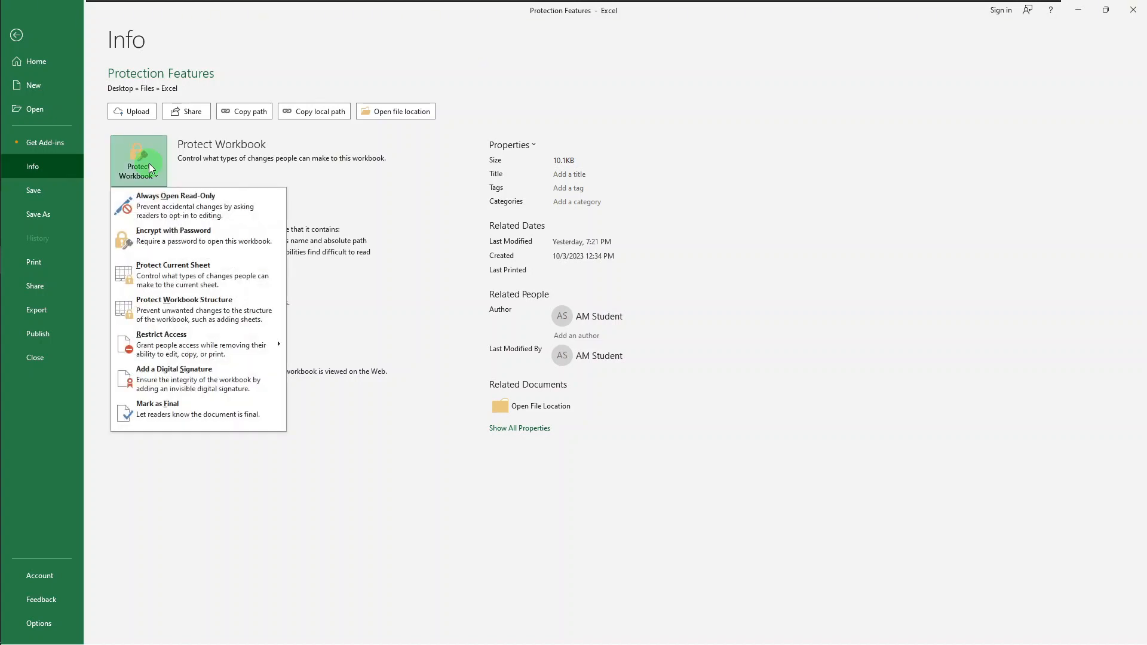
{"action": "left_click", "coordinate": [170, 238]}
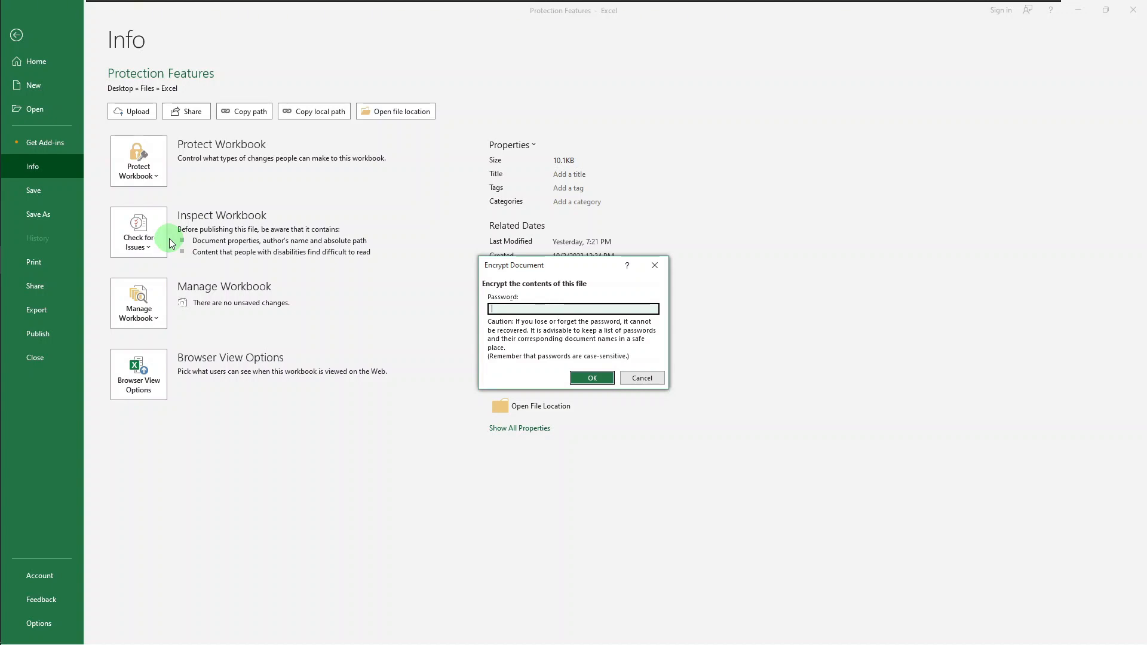
{"action": "type", "text": "1234"}
{"action": "key", "text": "Return"}
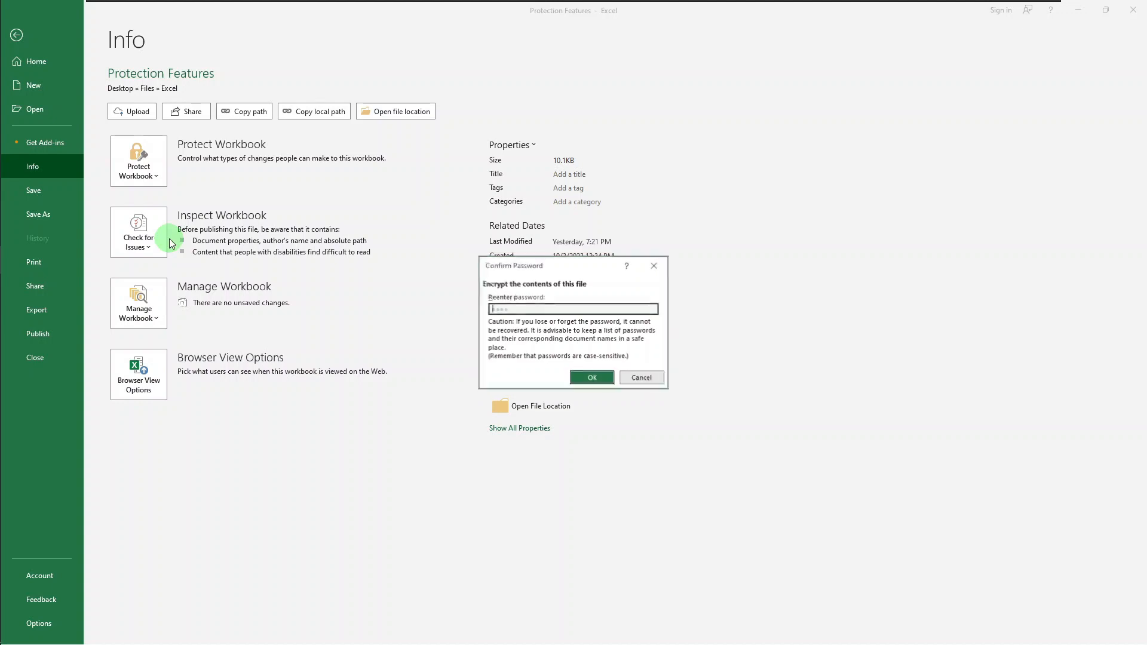
{"action": "type", "text": "1234"}
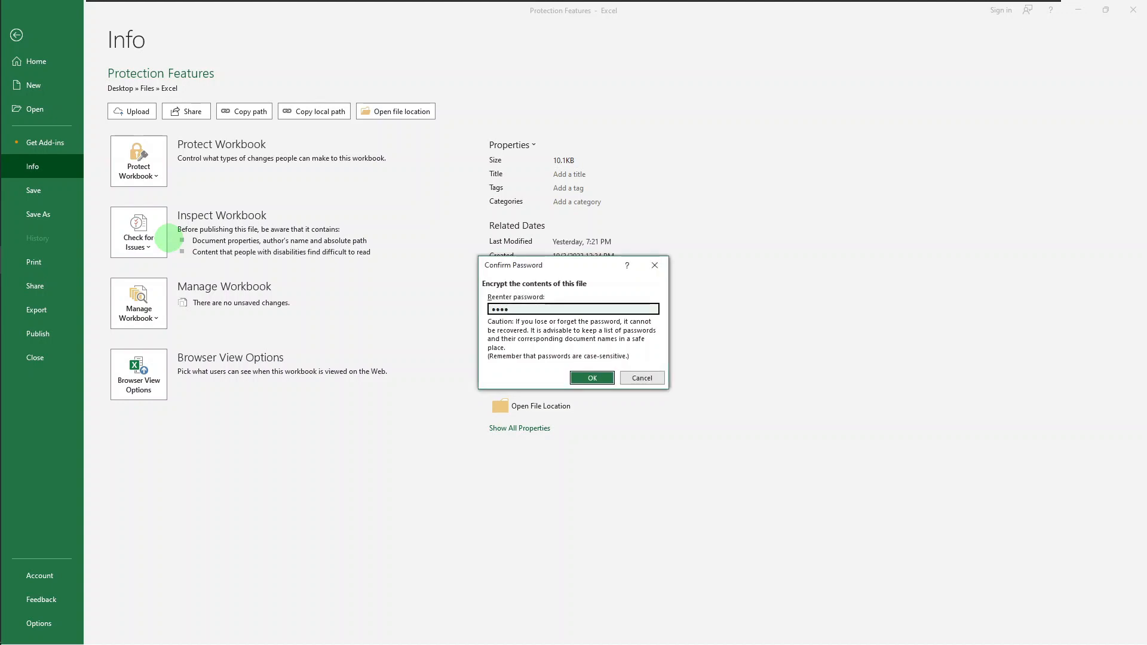
{"action": "key", "text": "Return"}
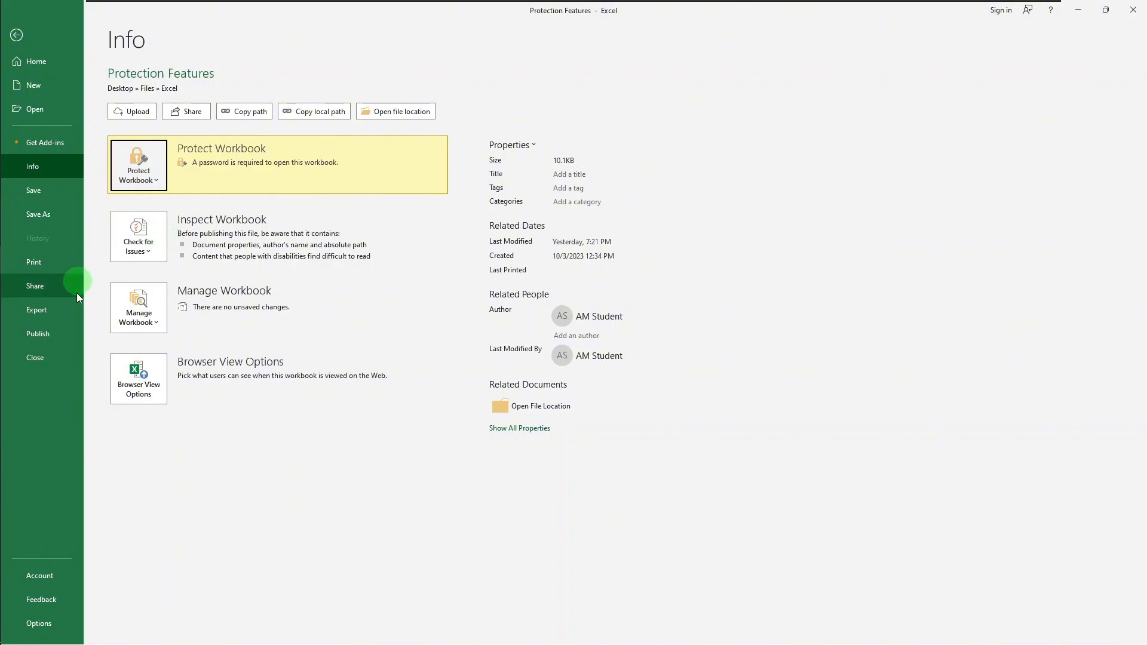
Close the workbook with its changes saved, and reopen Protection Features from the recent files using its password
{"action": "left_click", "coordinate": [61, 358]}
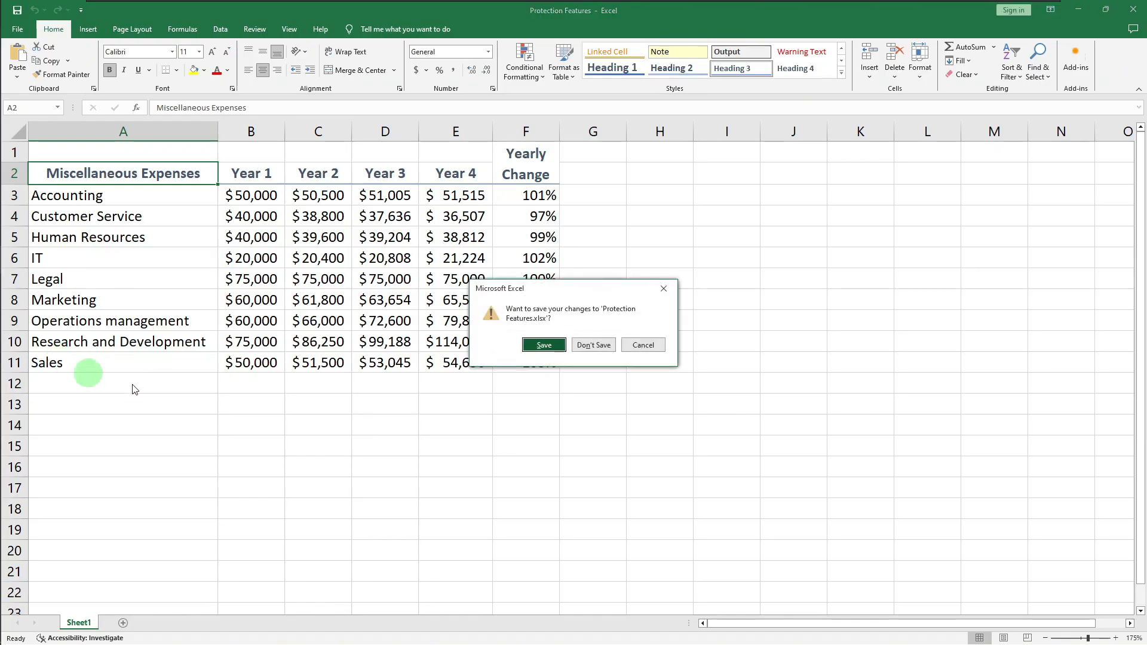
{"action": "left_click", "coordinate": [536, 348]}
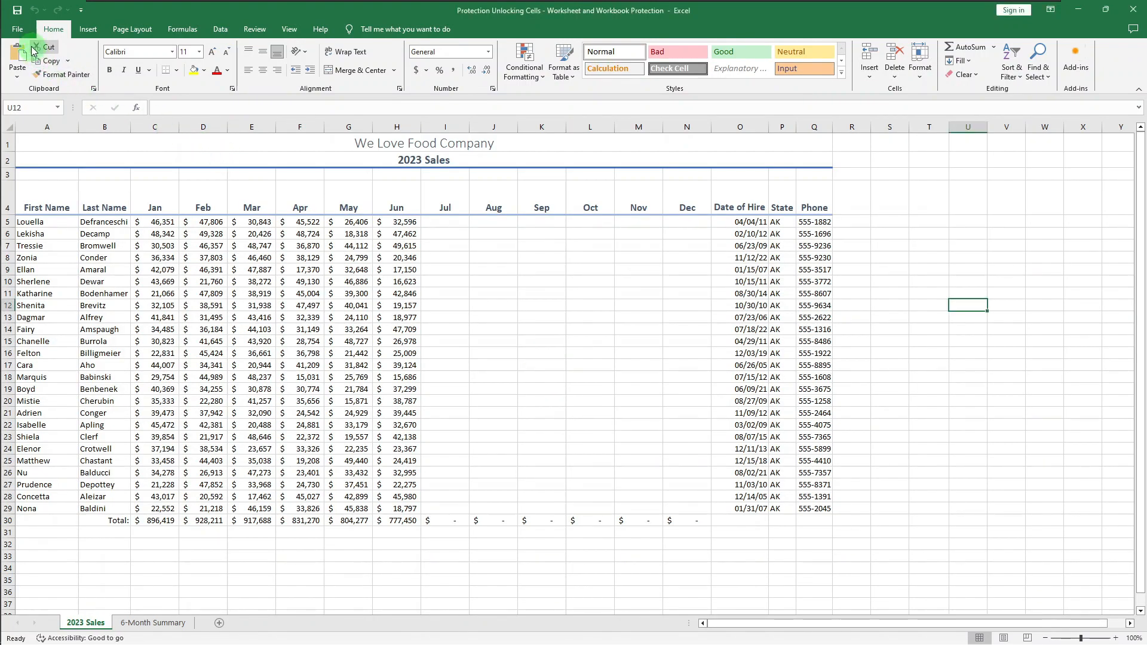
{"action": "left_click", "coordinate": [24, 31]}
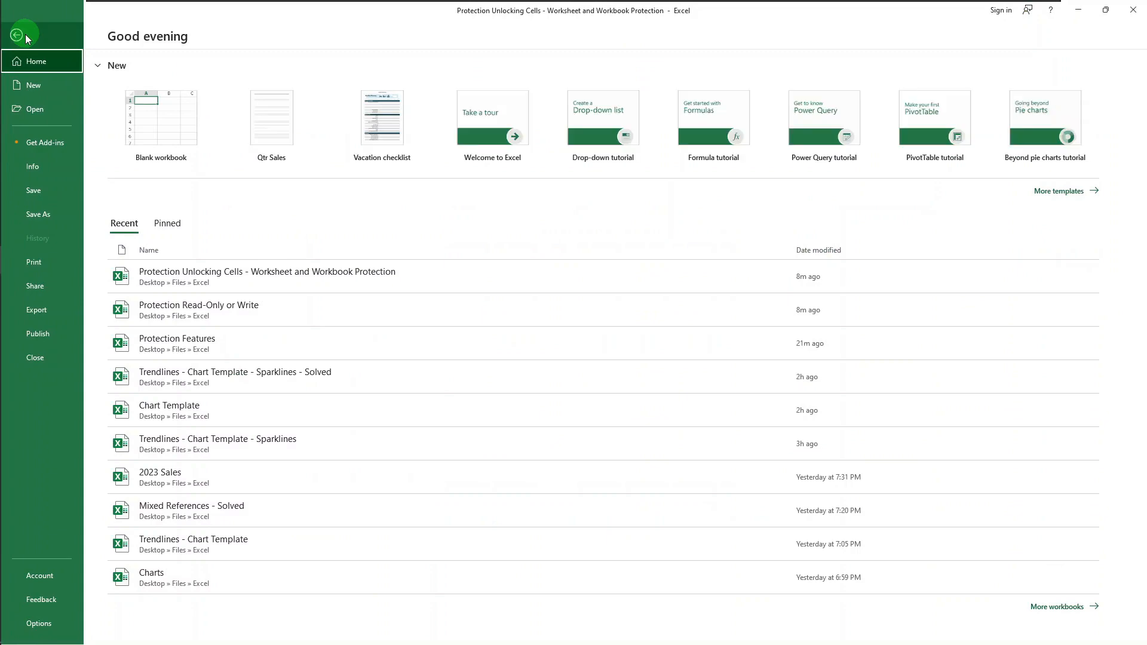
{"action": "left_click", "coordinate": [187, 341]}
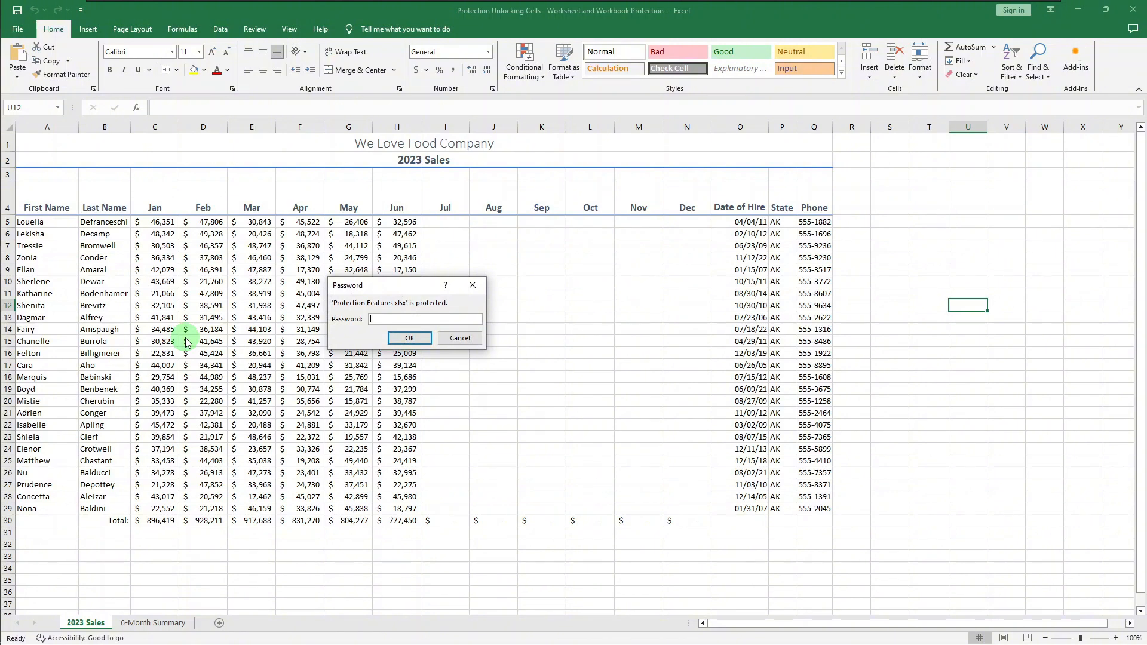
{"action": "type", "text": "1234"}
{"action": "key", "text": "Return"}
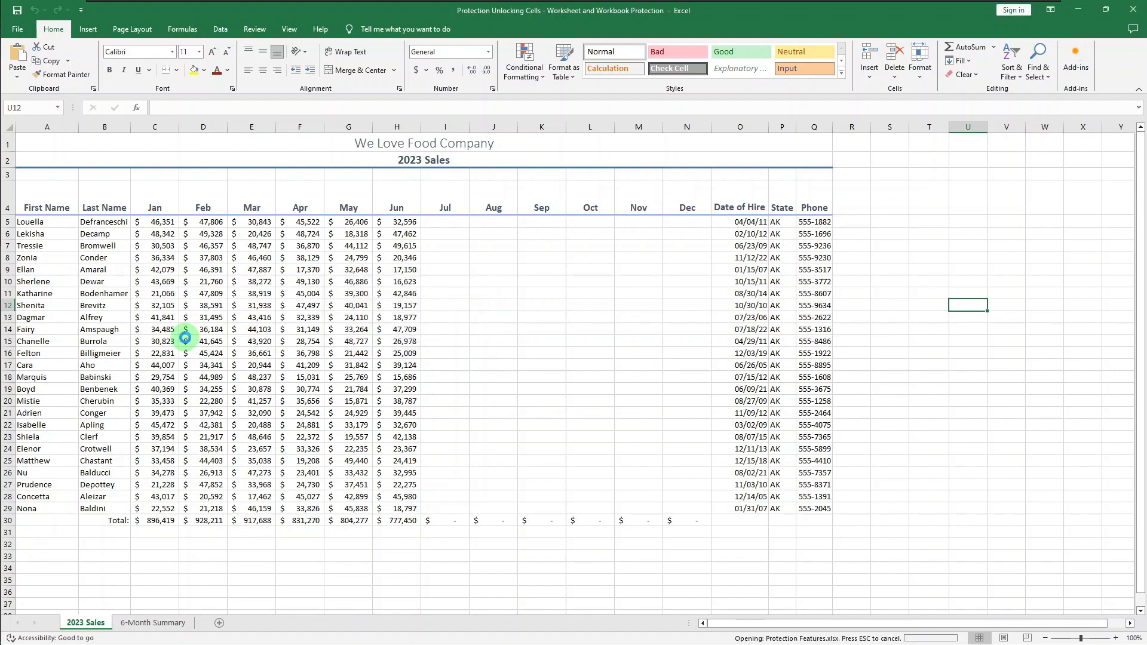
{"action": "left_click", "coordinate": [185, 338]}
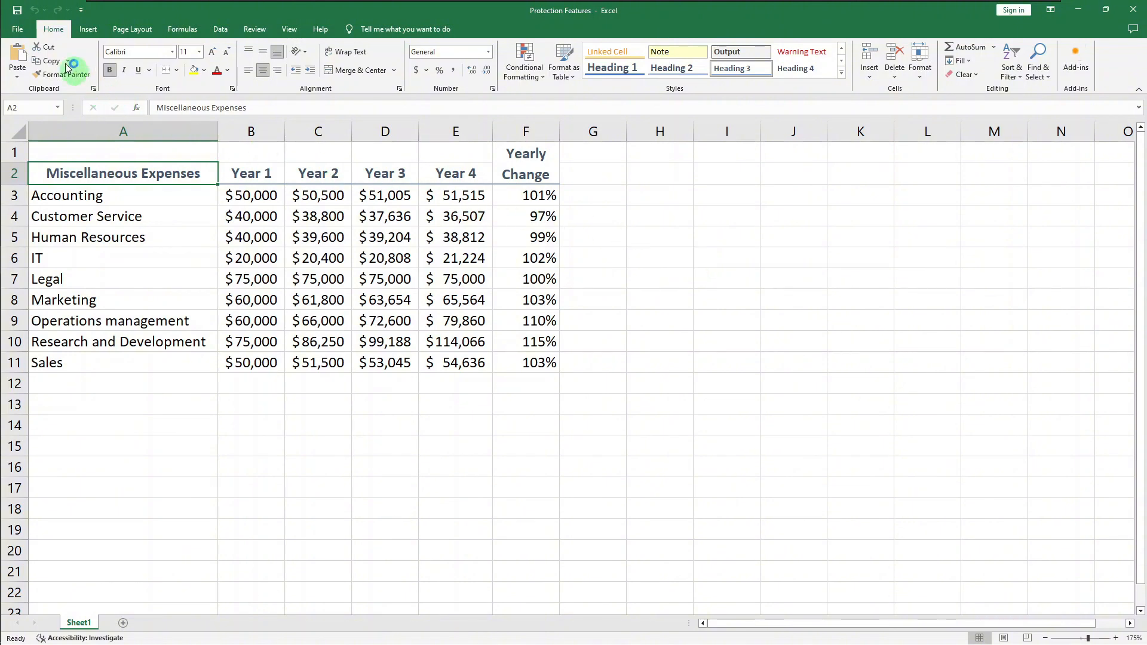
Remove the password encryption from the Protection Features workbook by clearing its stored password
{"action": "left_click", "coordinate": [29, 33]}
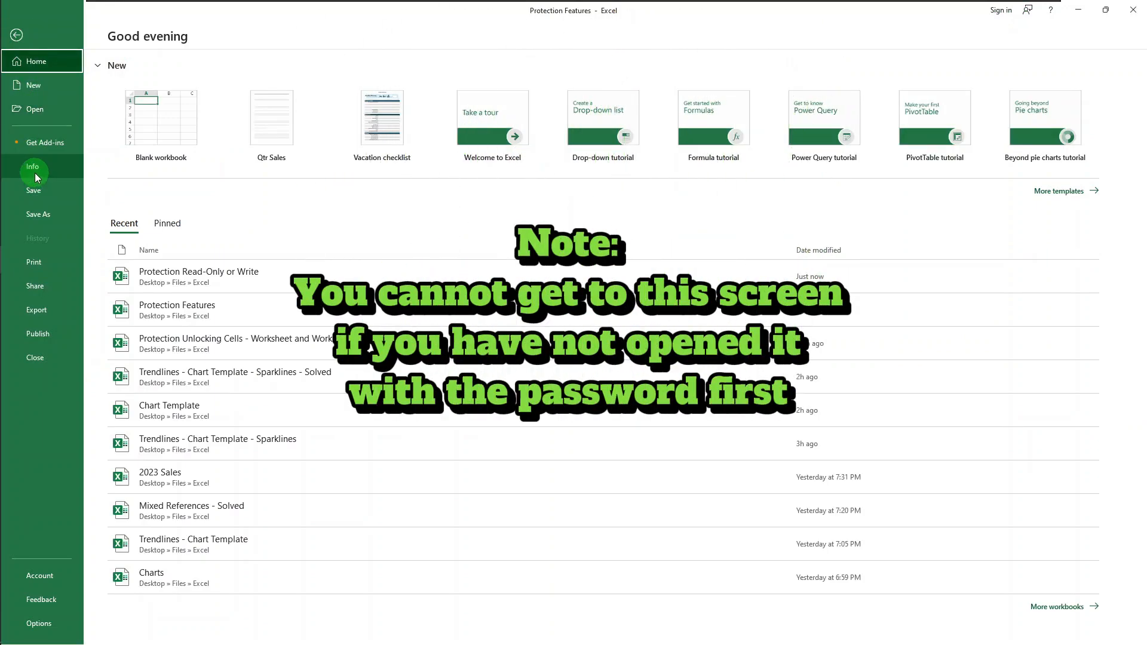
{"action": "left_click", "coordinate": [35, 174]}
{"action": "left_click", "coordinate": [142, 163]}
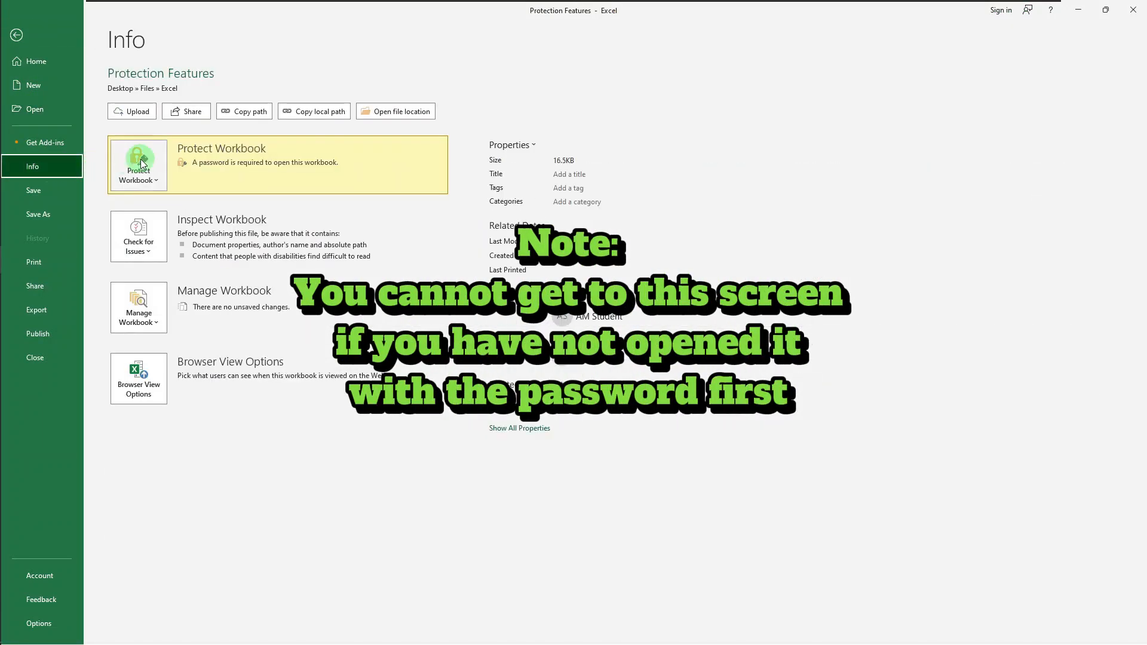
{"action": "left_click", "coordinate": [142, 164]}
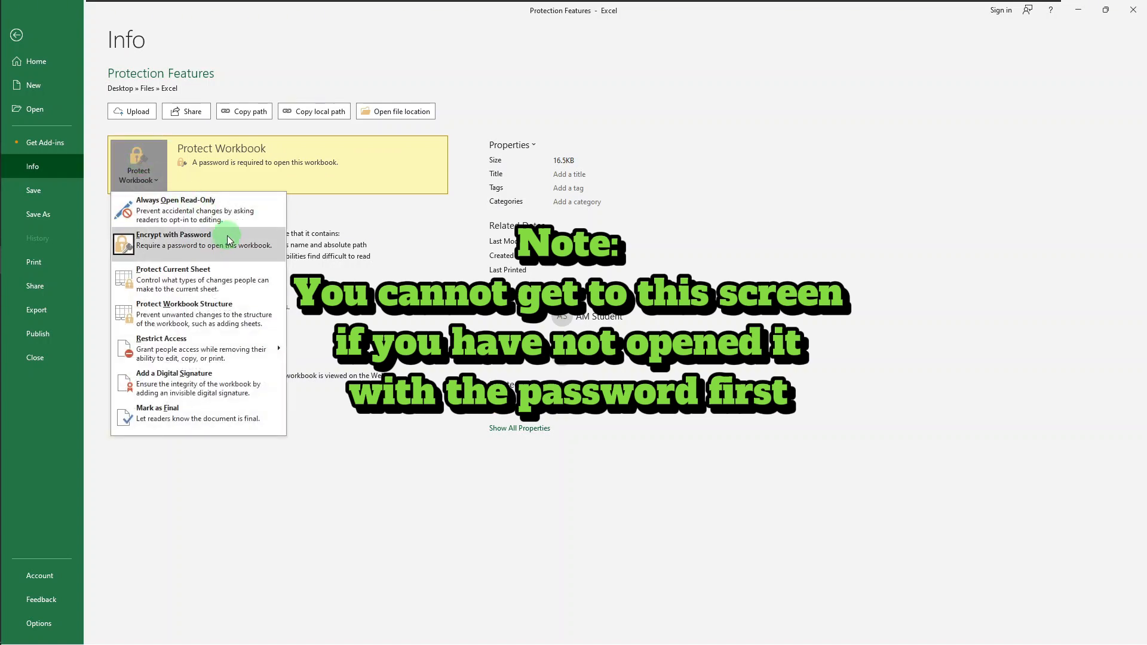
{"action": "left_click", "coordinate": [229, 241]}
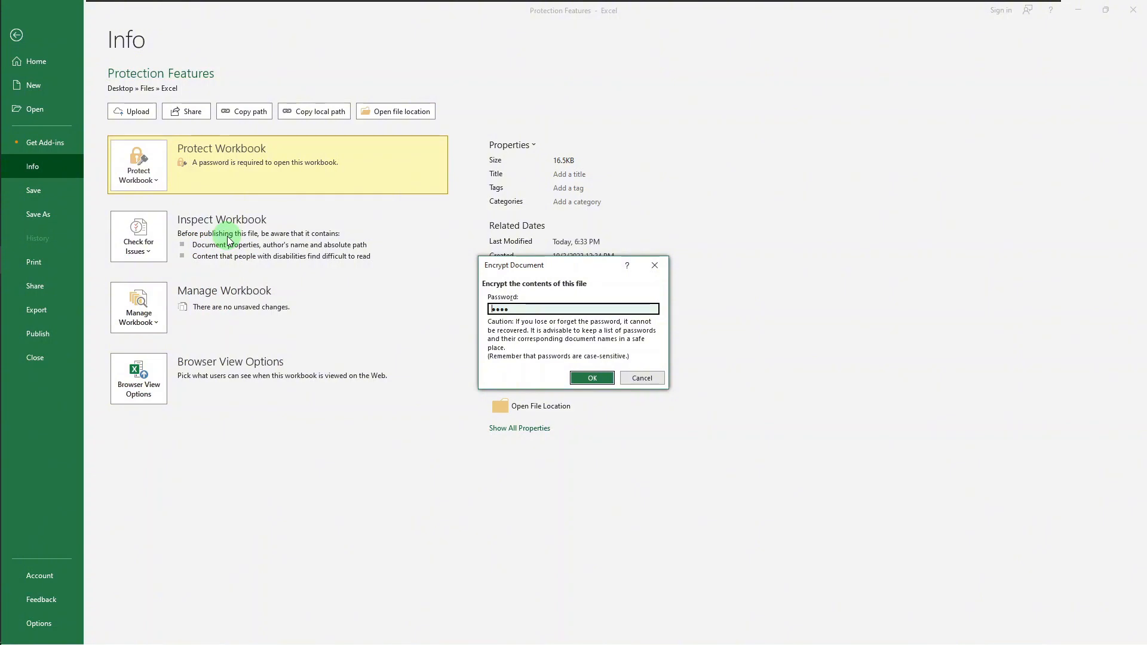
{"action": "key", "text": "BackSpace"}
{"action": "key", "text": "BackSpace"}
{"action": "key", "text": "BackSpace"}
{"action": "key", "text": "BackSpace"}
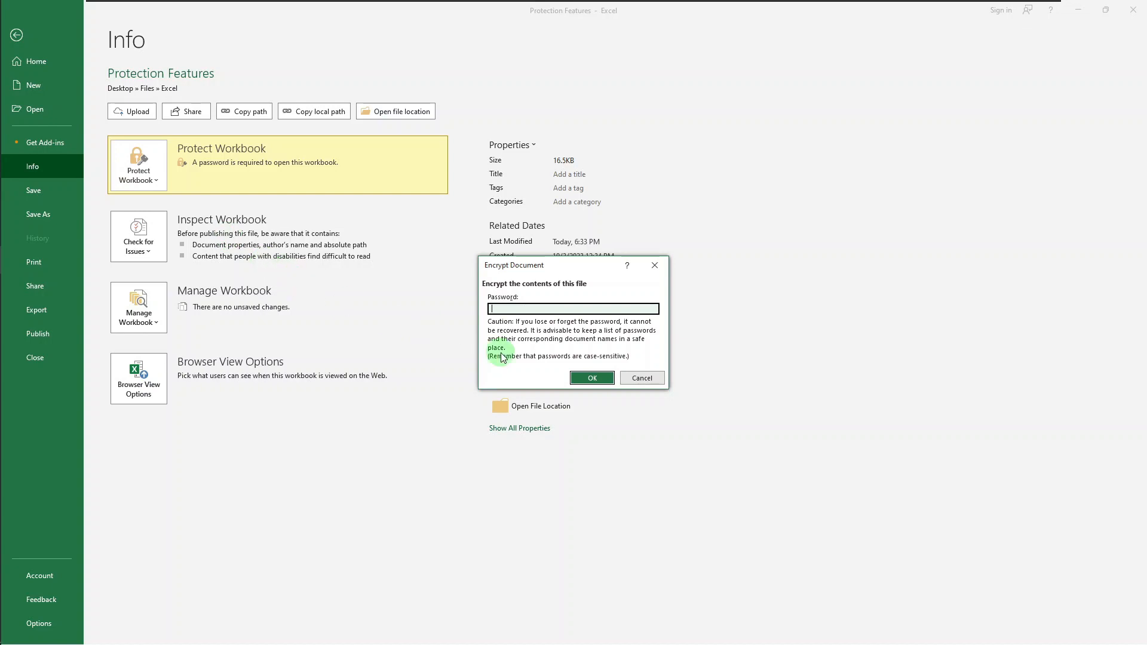
{"action": "left_click", "coordinate": [590, 379]}
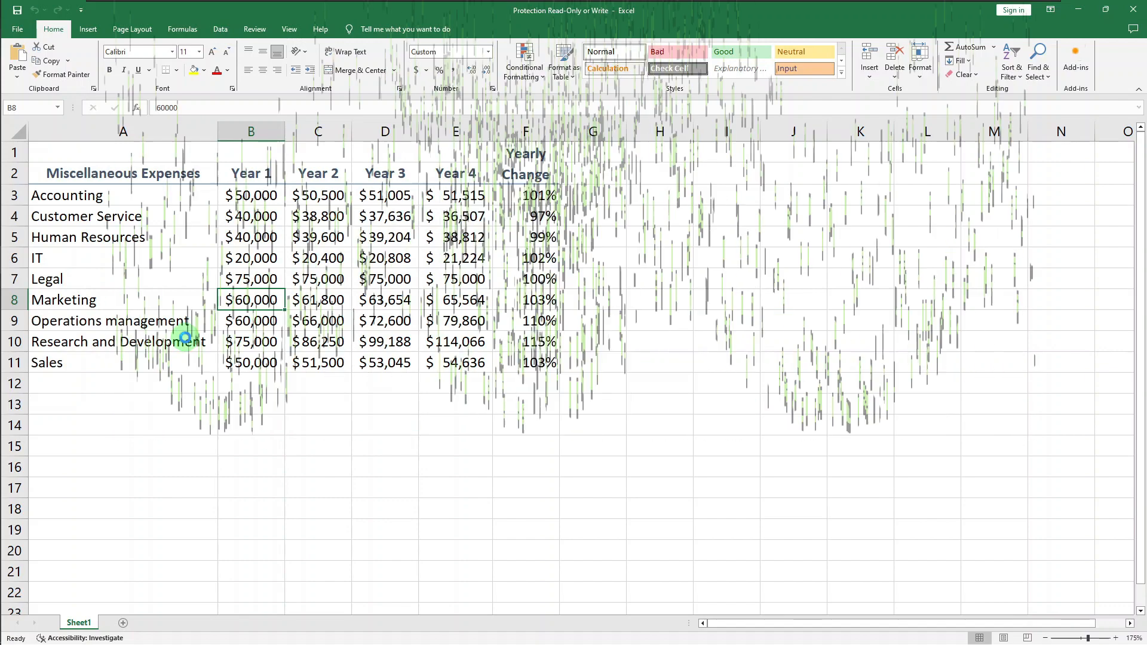
In the Save As general options for Protection Read-Only or Write, enter and confirm a password to modify
{"action": "key", "text": "F12"}
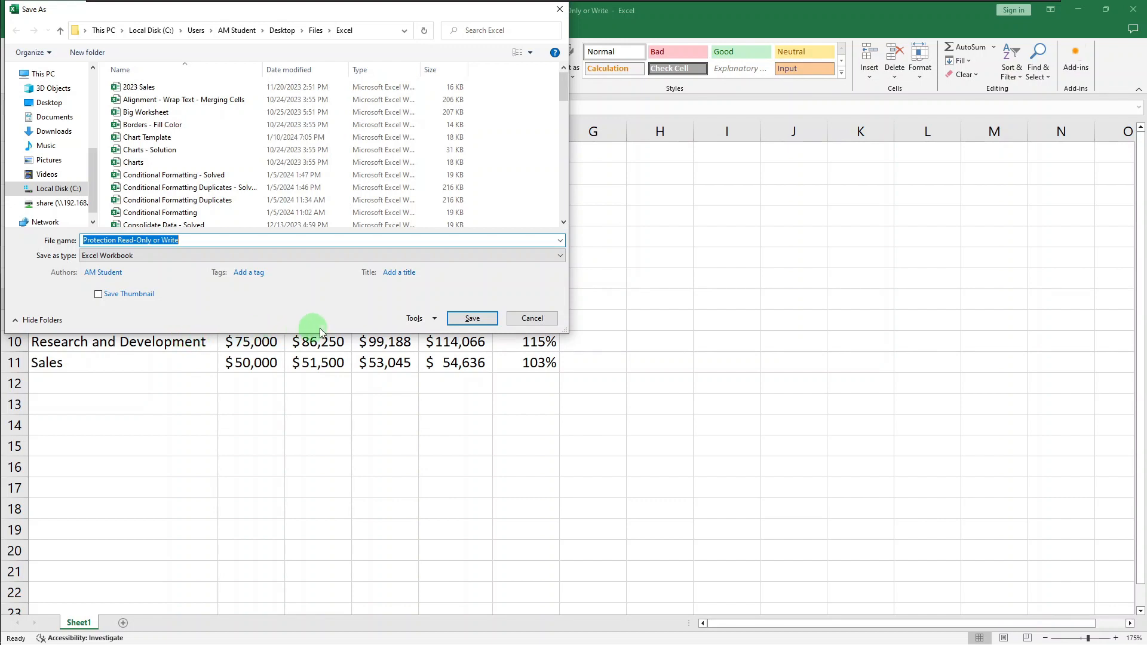
{"action": "left_click", "coordinate": [423, 323]}
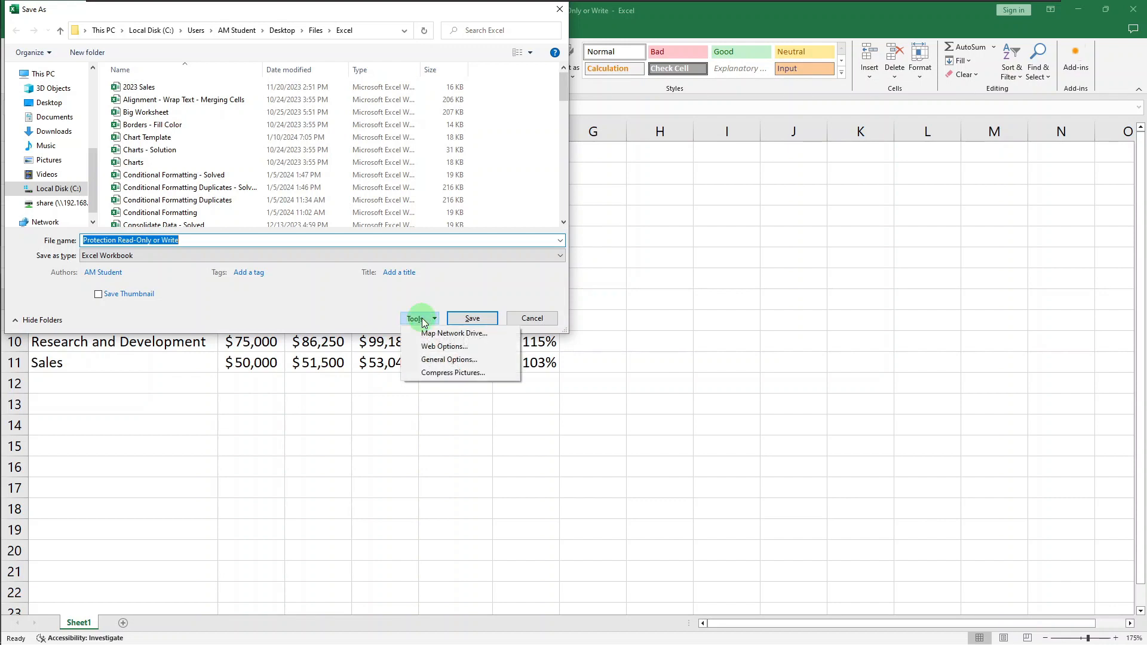
{"action": "left_click", "coordinate": [451, 360]}
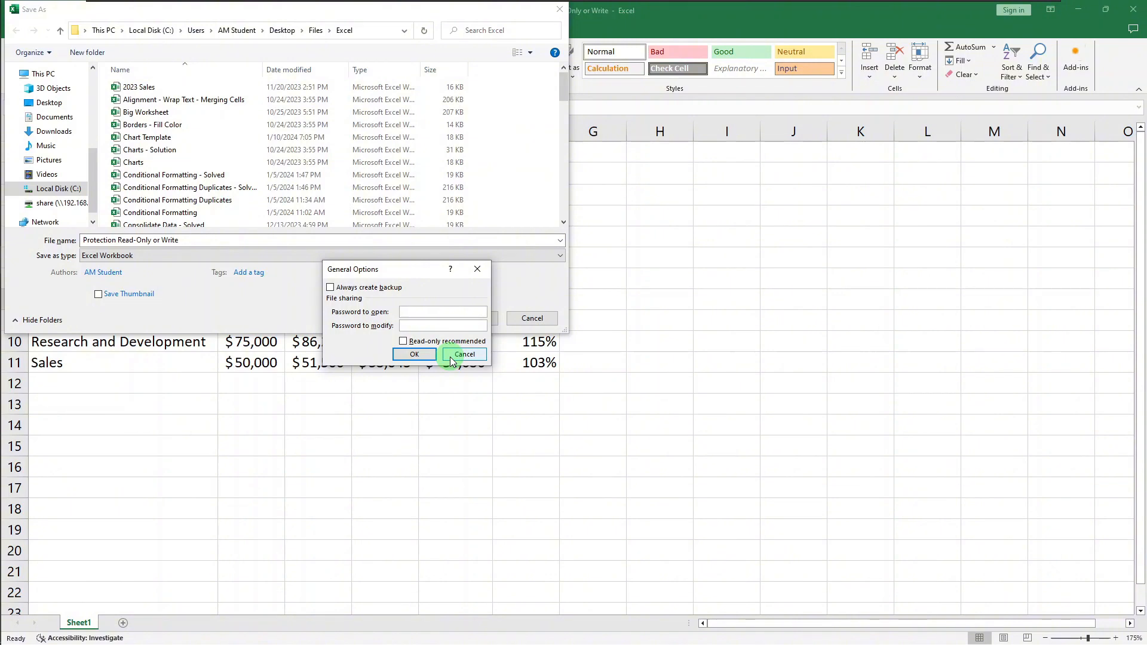
{"action": "left_click", "coordinate": [445, 328]}
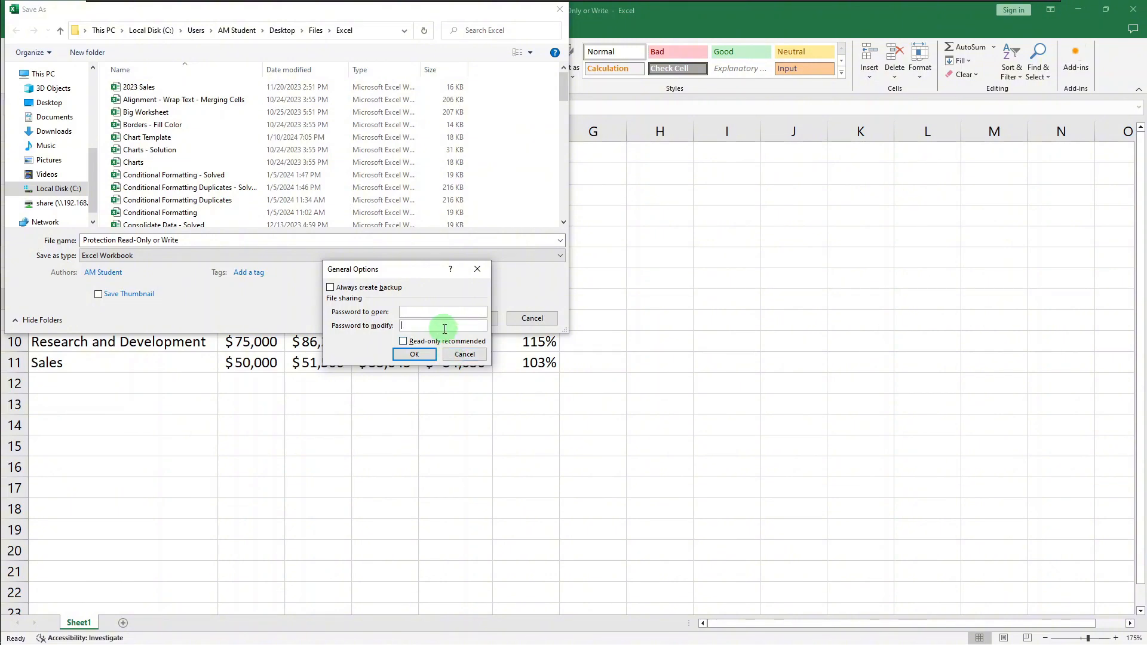
{"action": "type", "text": "1234"}
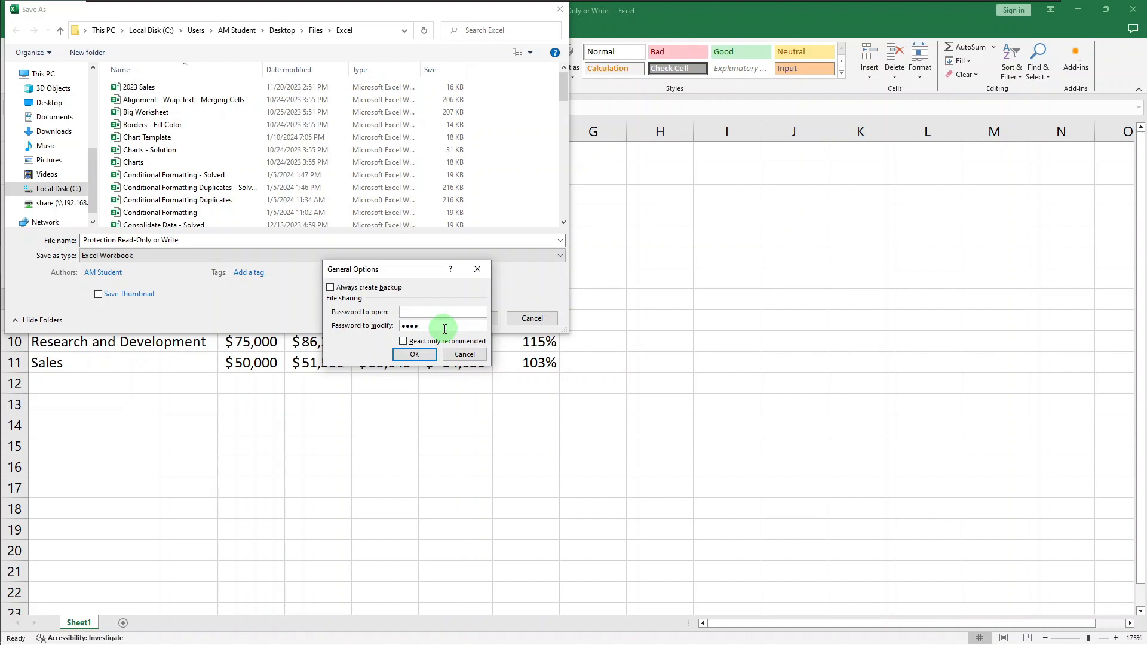
{"action": "left_click", "coordinate": [414, 353]}
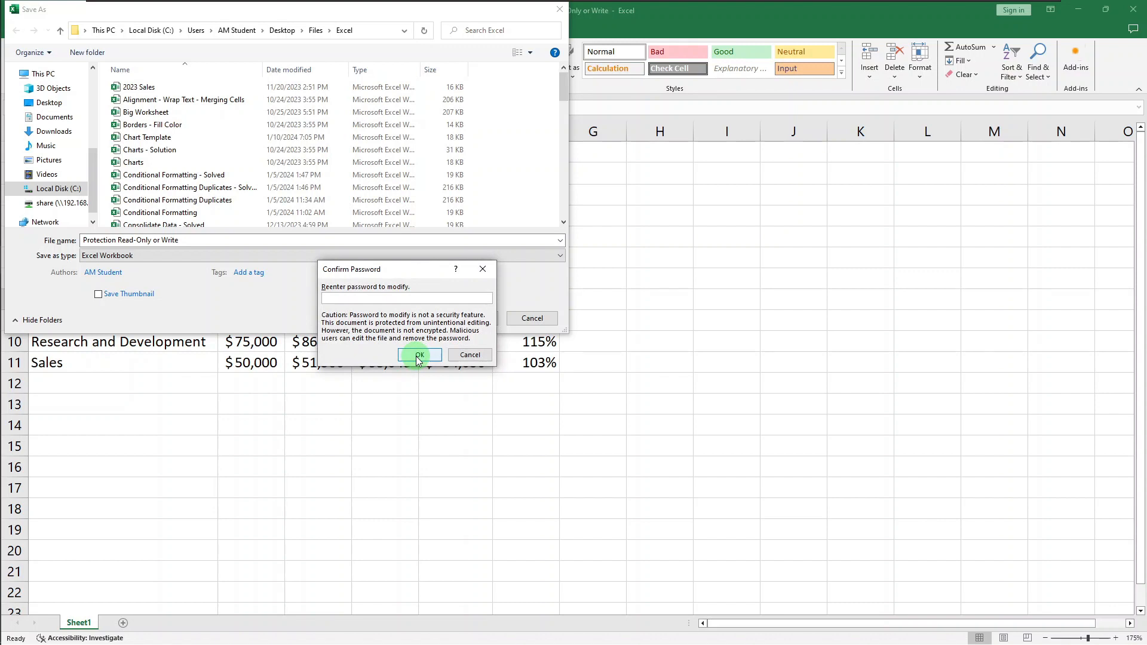
{"action": "type", "text": "1234"}
{"action": "left_click", "coordinate": [419, 356]}
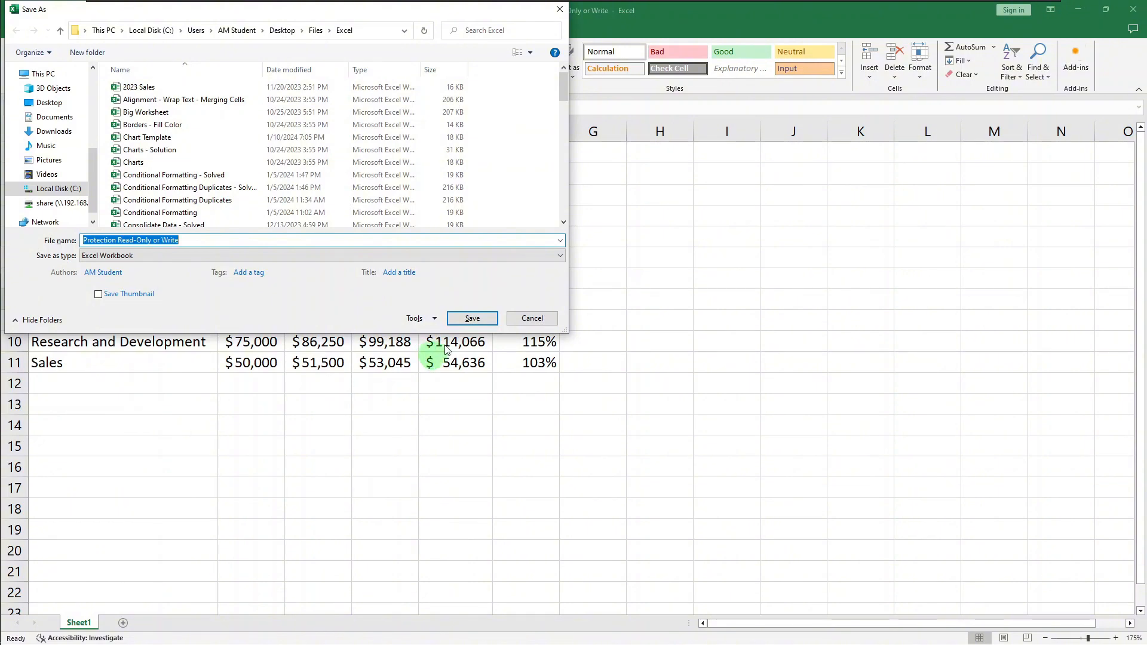
Save the workbook under the same name, Protection Read-Only or Write, replacing the existing file
{"action": "left_click", "coordinate": [461, 322]}
{"action": "left_click", "coordinate": [459, 322]}
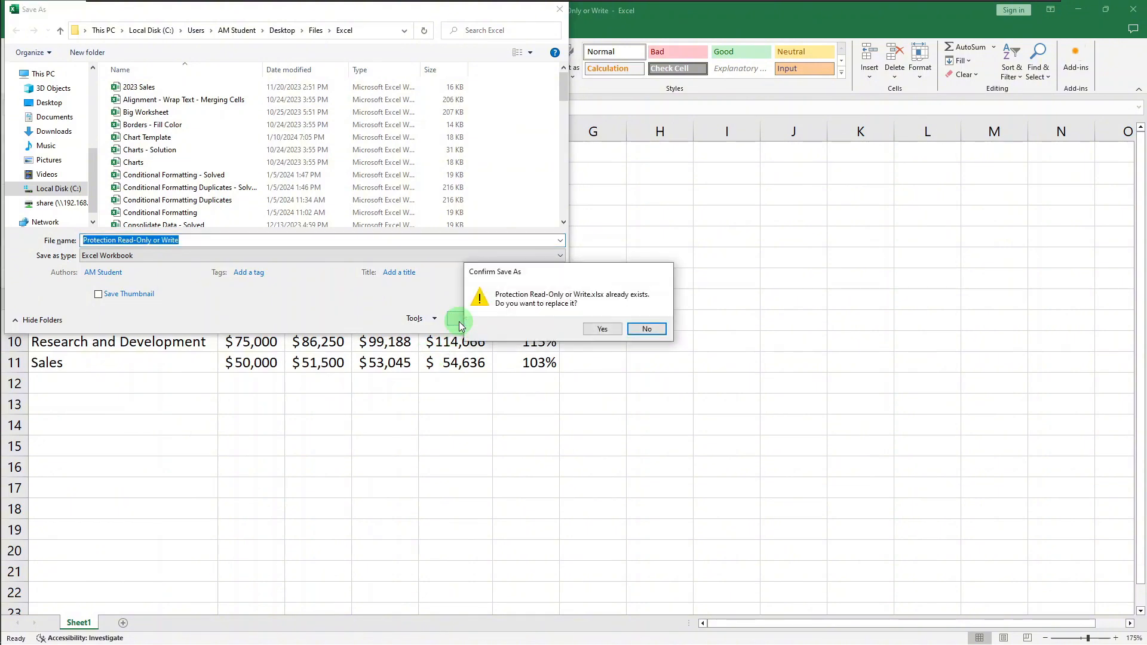
{"action": "left_click", "coordinate": [607, 329]}
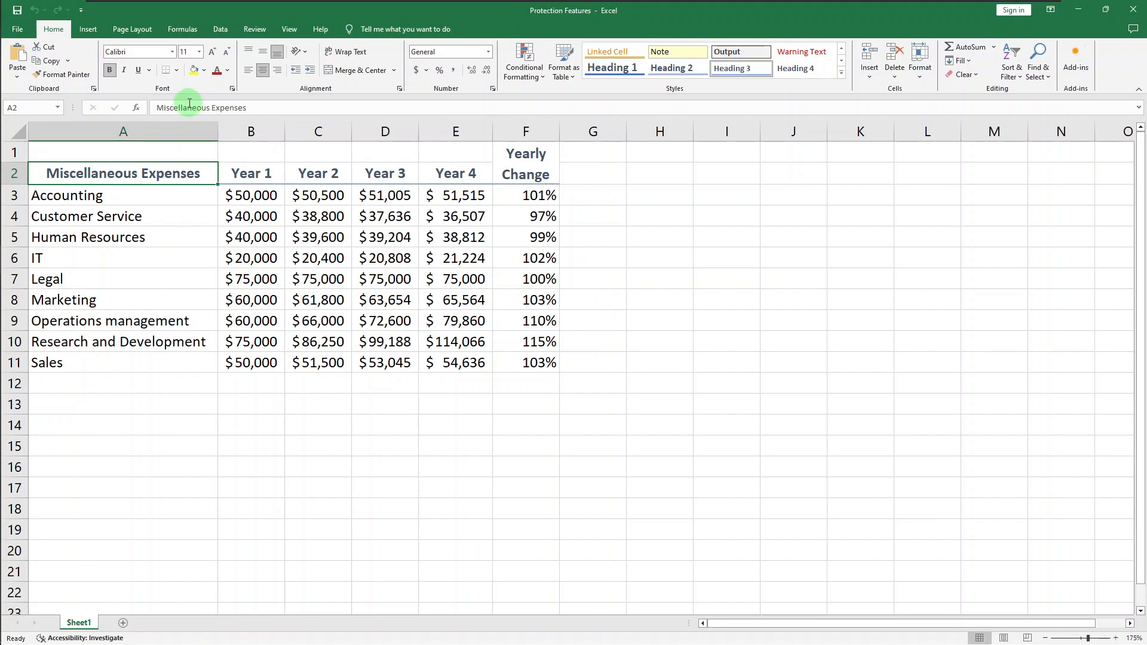
Open Protection Read-Only or Write from the recent files and enter the password for write access
{"action": "left_click", "coordinate": [25, 33]}
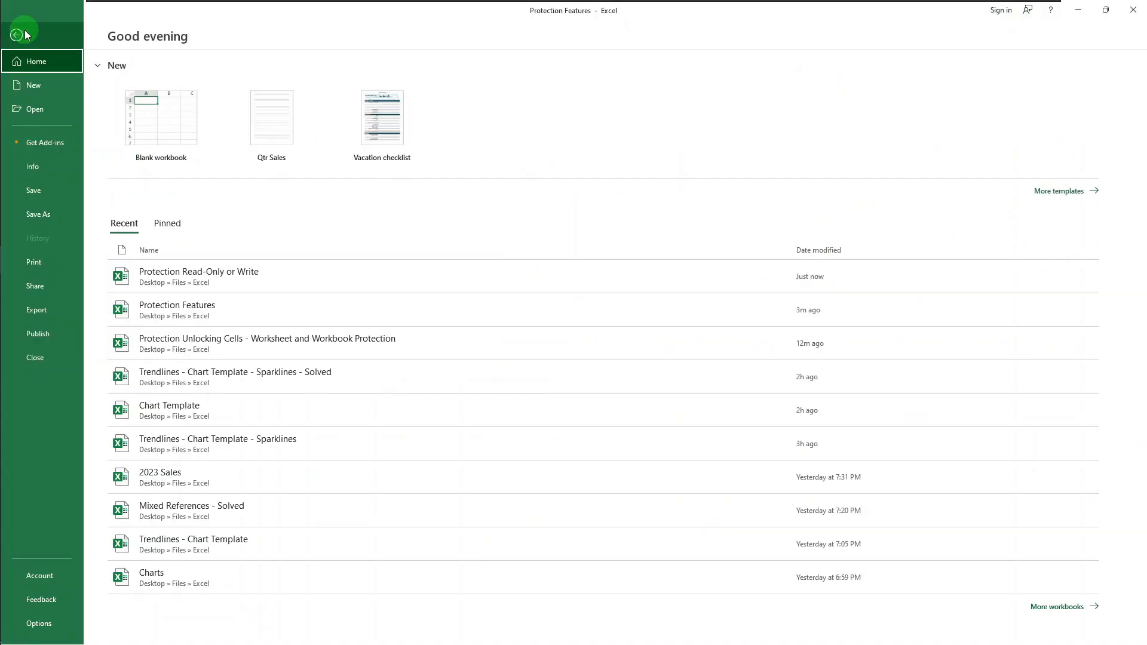
{"action": "left_click", "coordinate": [213, 280]}
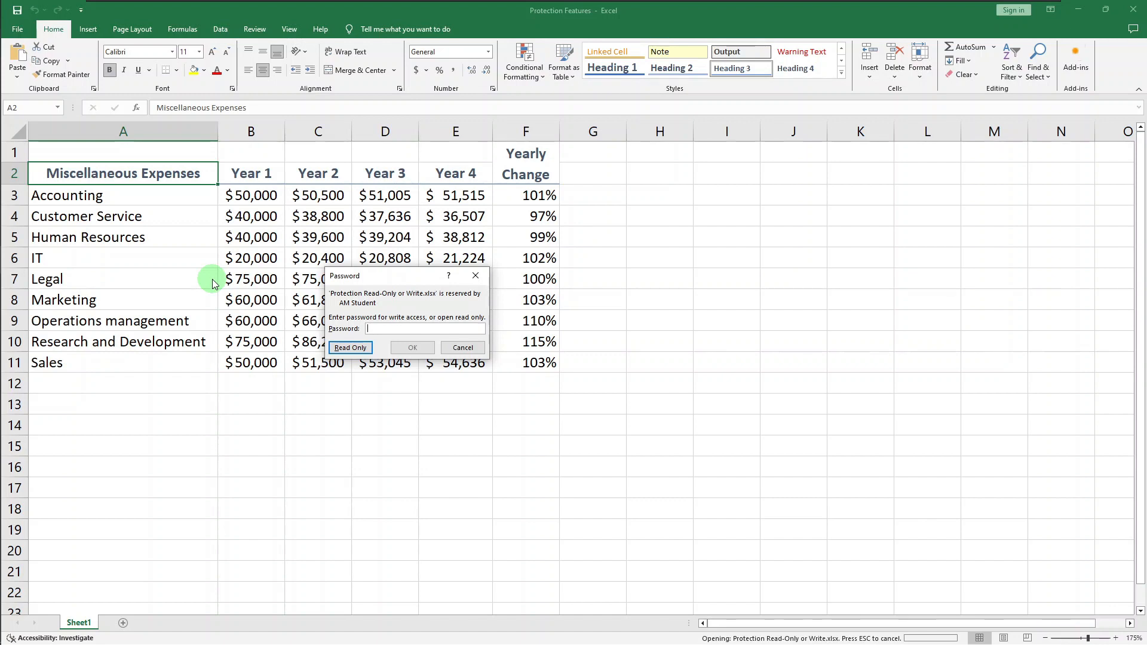
{"action": "type", "text": "1234"}
{"action": "key", "text": "Return"}
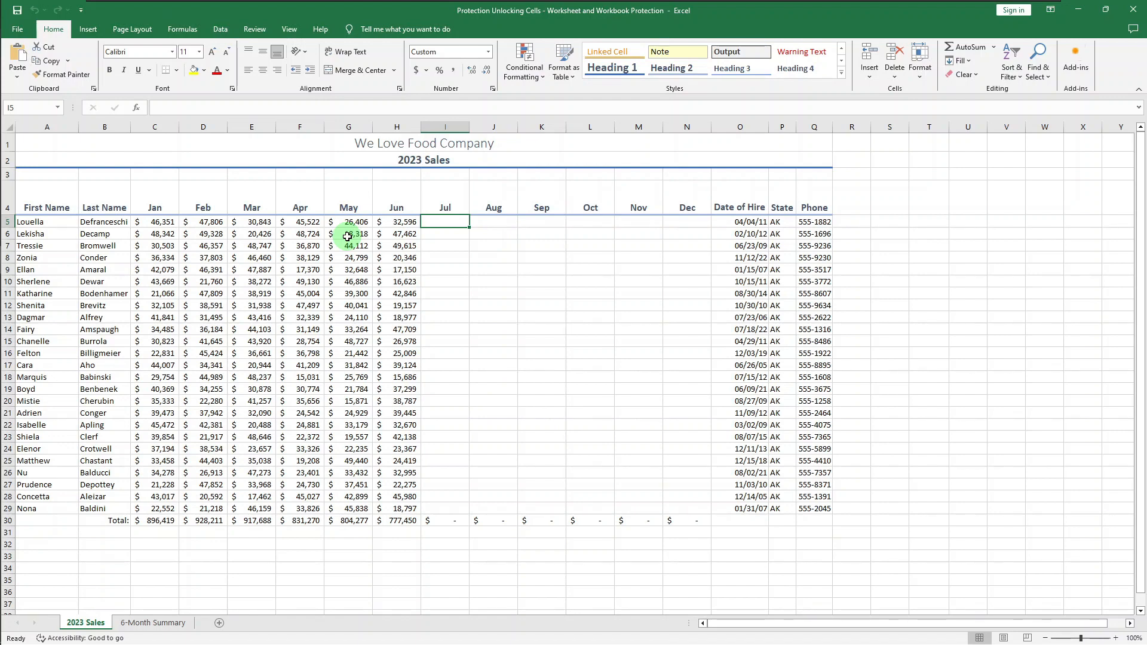
Unlock the empty July to December cells I5:N29 on the 2023 Sales sheet
{"action": "left_click", "coordinate": [697, 510], "text": "shift"}
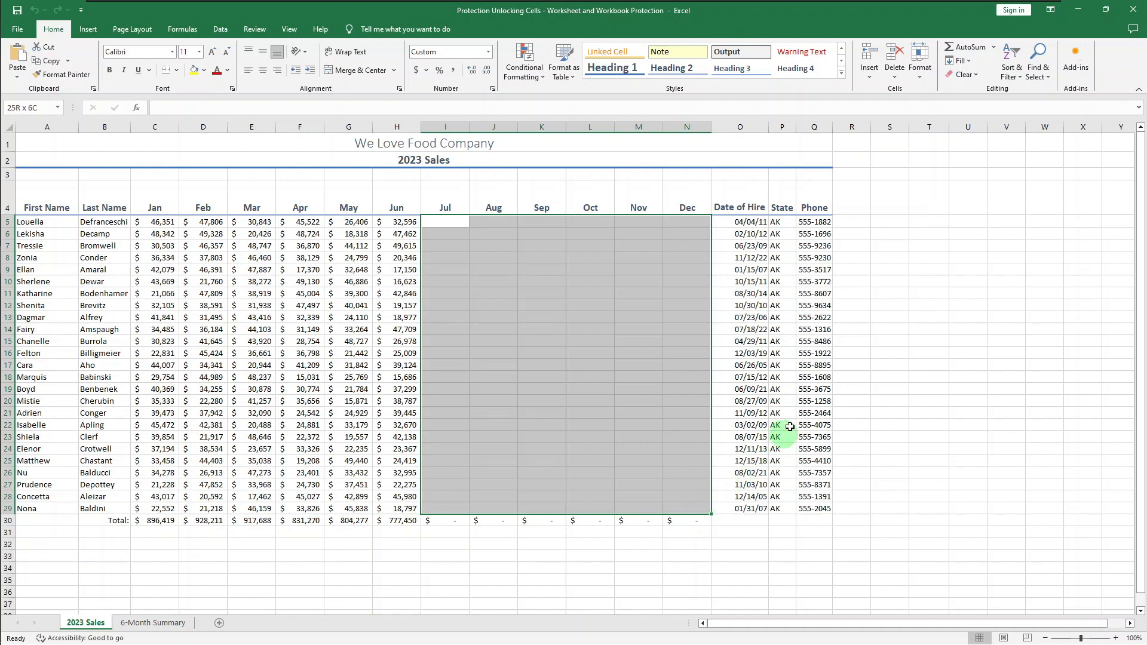
{"action": "left_click", "coordinate": [921, 81]}
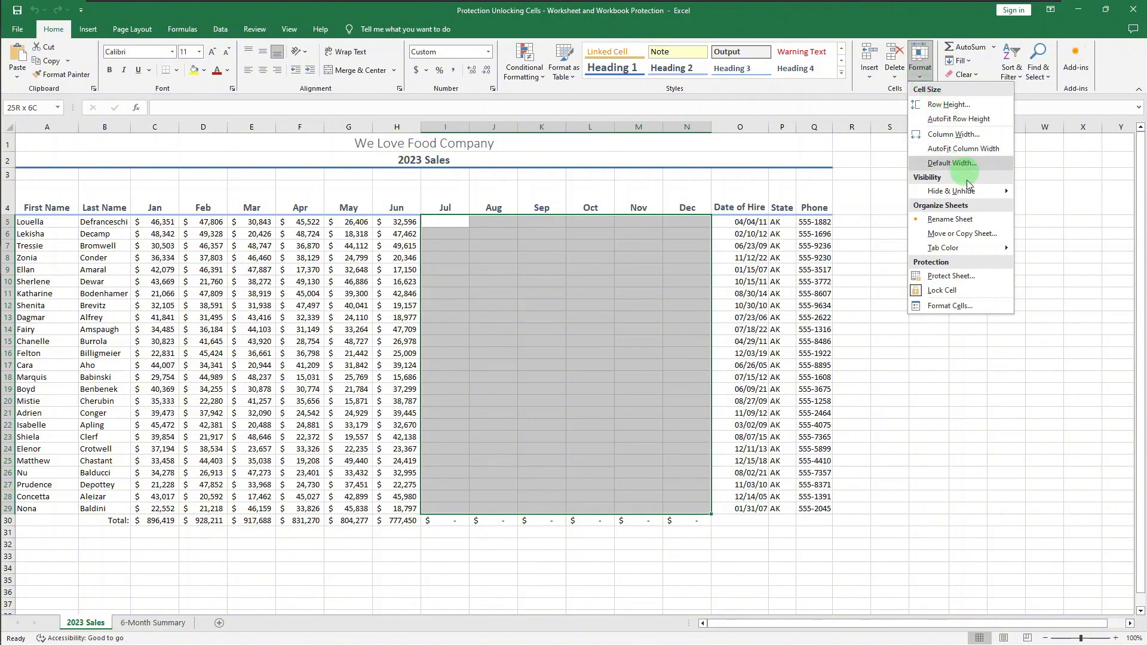
{"action": "left_click", "coordinate": [993, 289]}
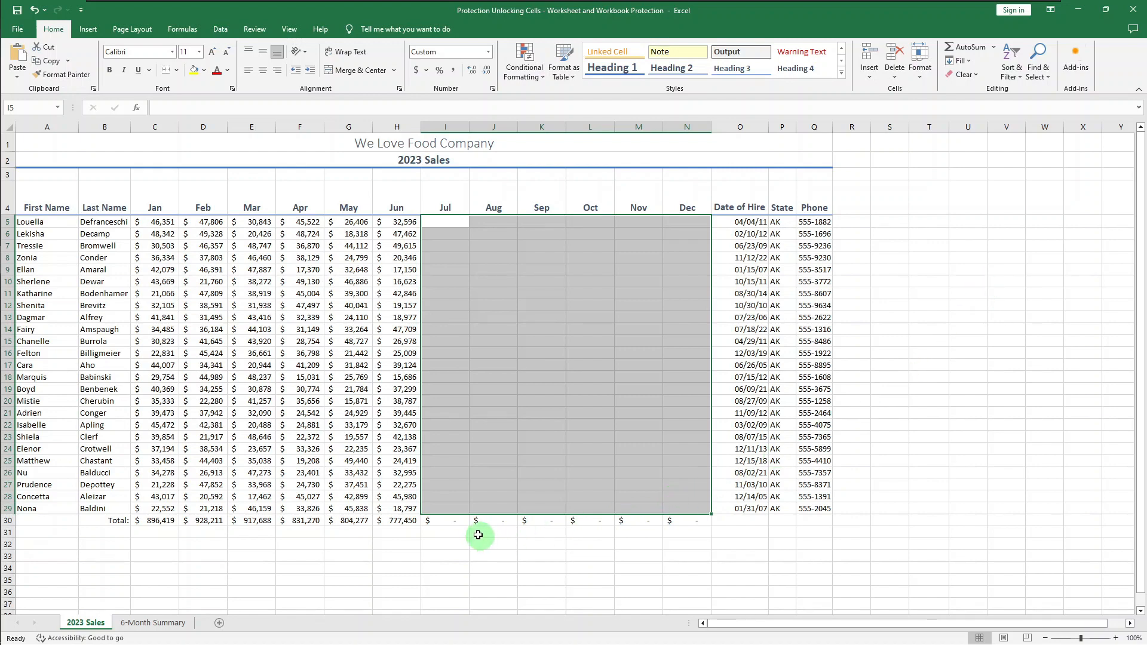
Set the Total row formulas in C30:N30 to Hidden while keeping the cells Locked
{"action": "left_click", "coordinate": [160, 520]}
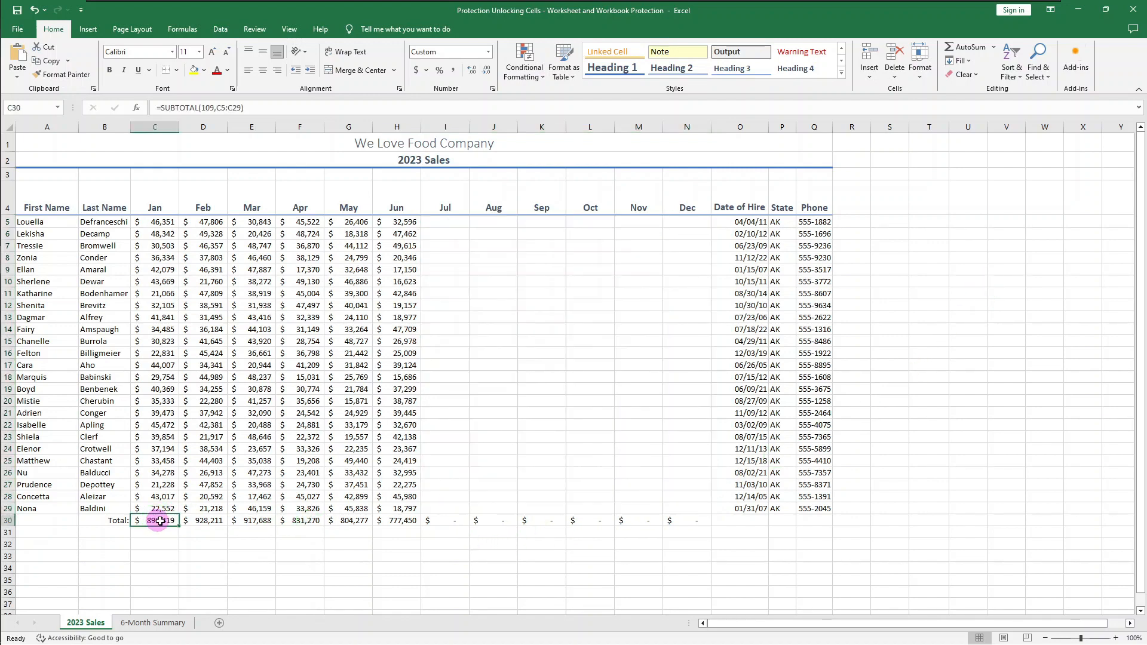
{"action": "left_click_drag", "start_coordinate": [160, 521], "coordinate": [686, 518]}
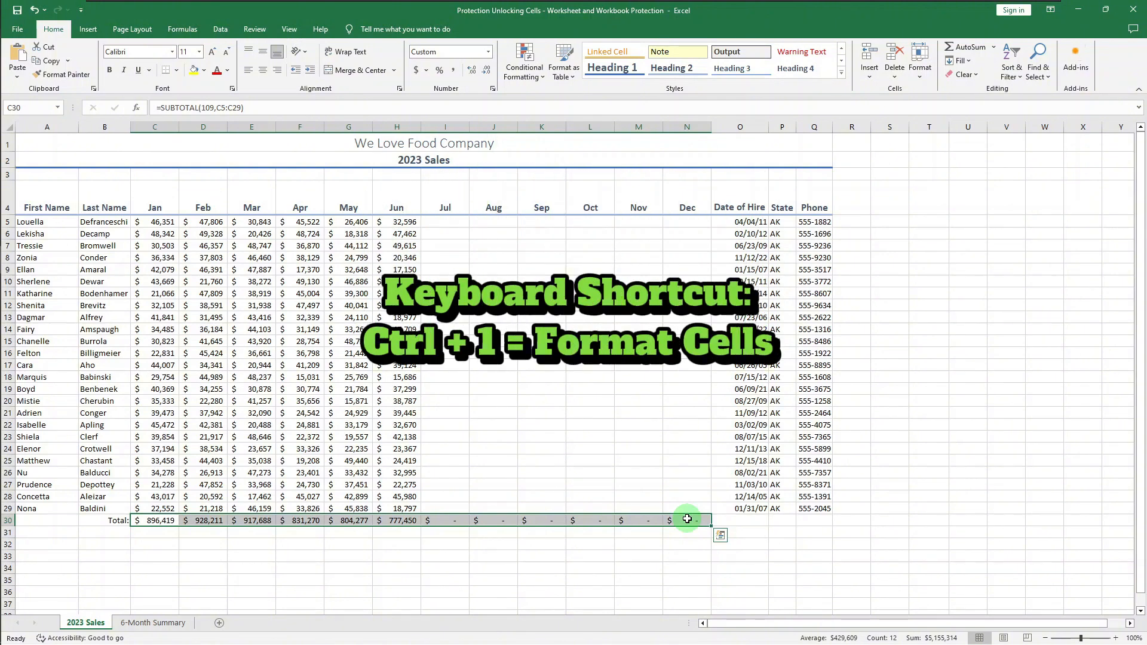
{"action": "key", "text": "ctrl+1"}
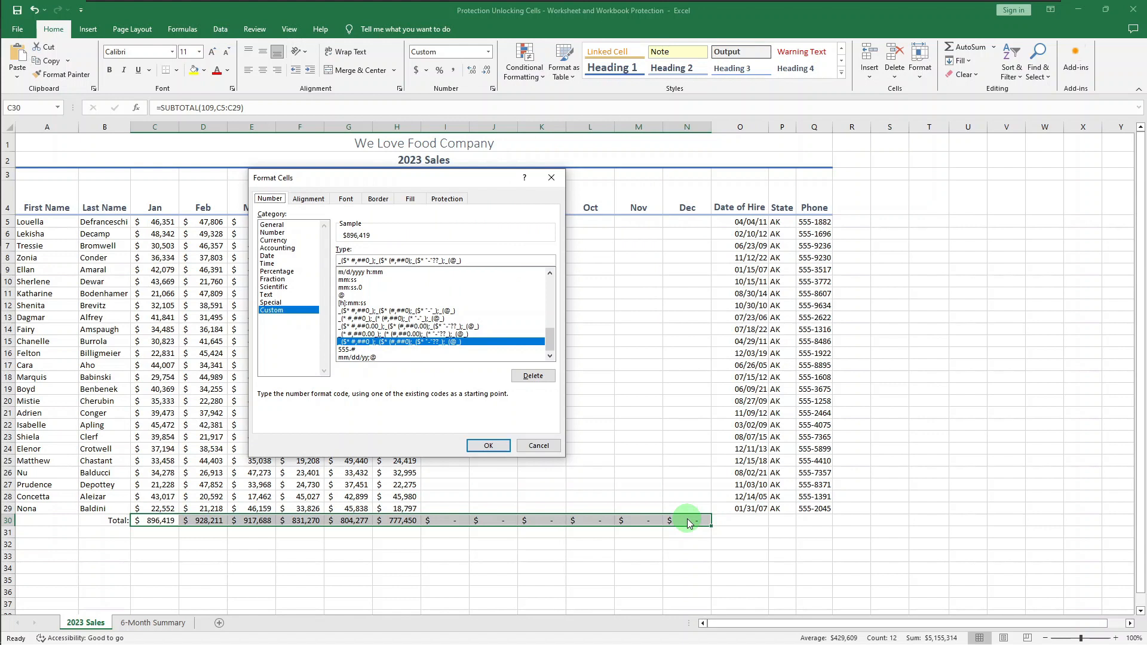
{"action": "left_click", "coordinate": [466, 204]}
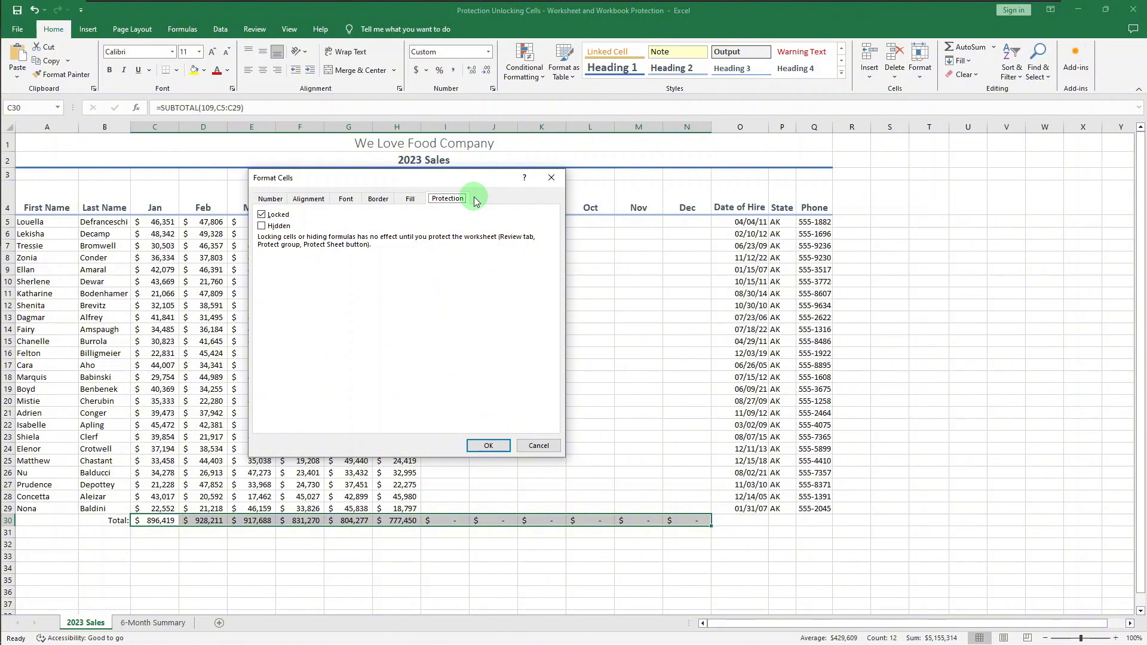
{"action": "left_click", "coordinate": [267, 225]}
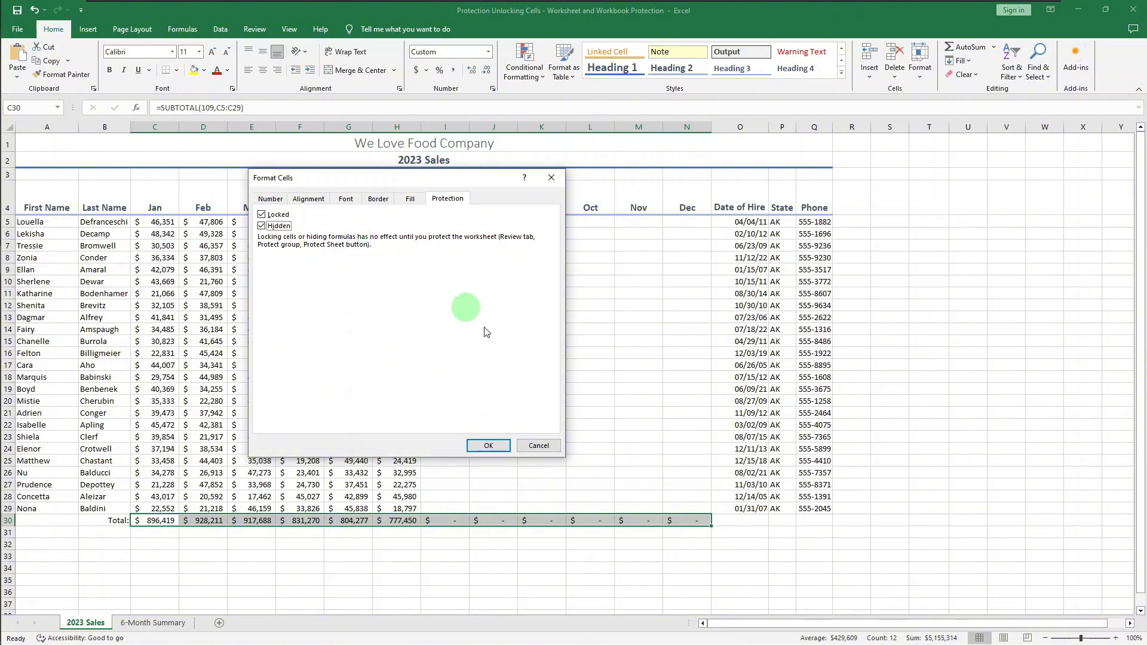
{"action": "left_click", "coordinate": [486, 445]}
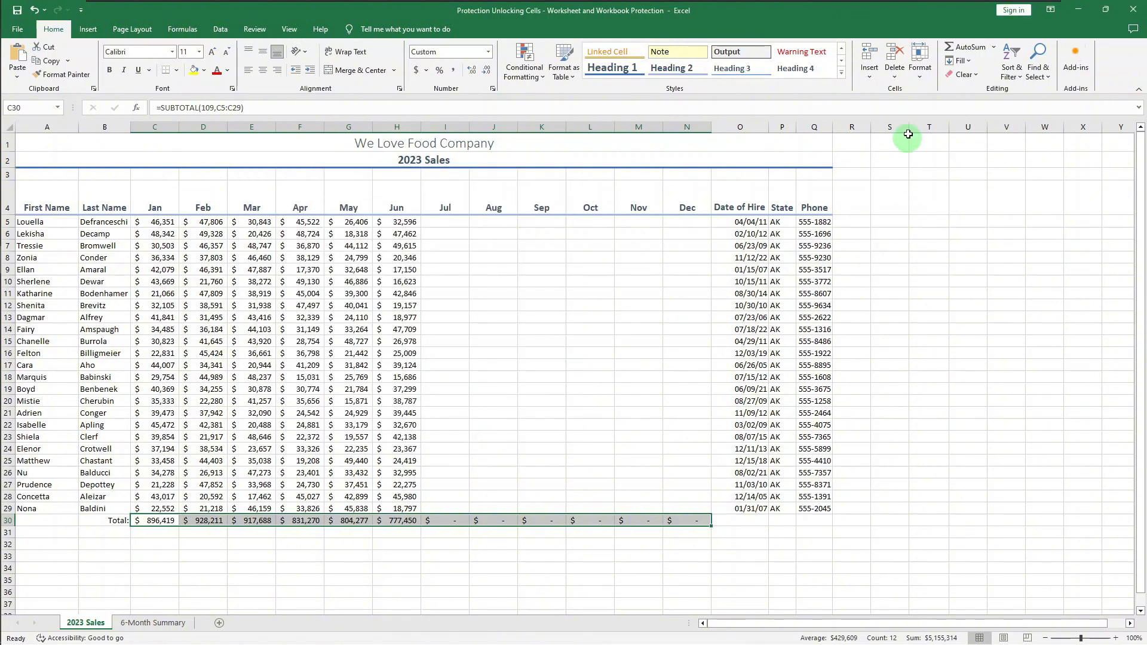
Protect the 2023 Sales sheet, entering and confirming the unprotect password and keeping the default permissions for selecting locked and unlocked cells
{"action": "left_click", "coordinate": [920, 70]}
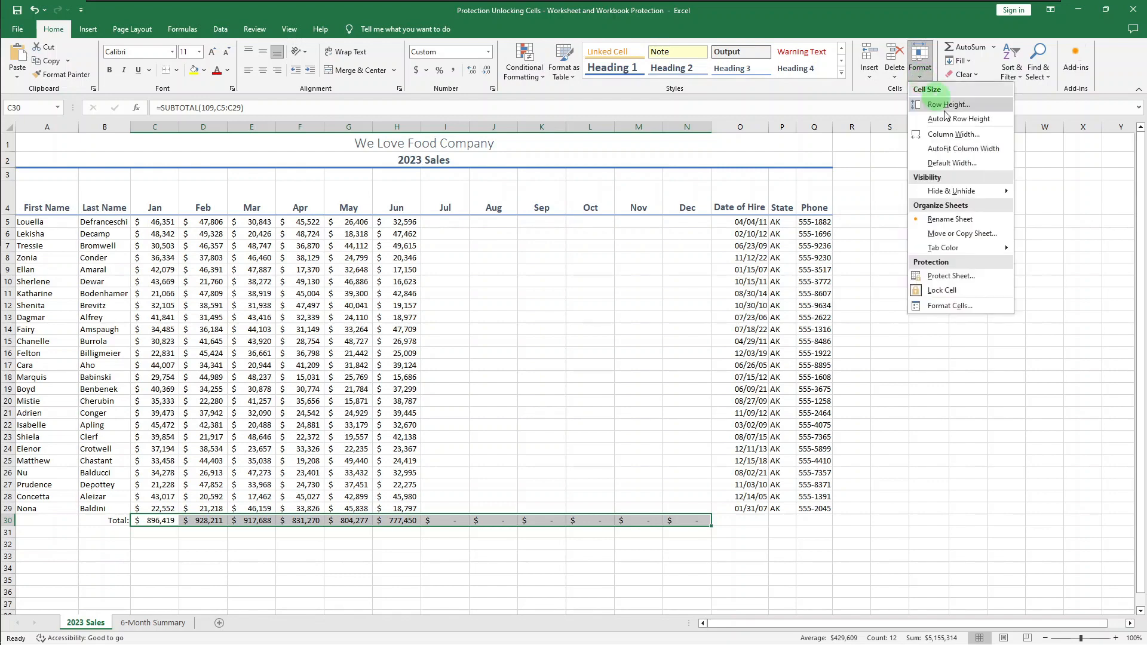
{"action": "left_click", "coordinate": [1003, 281]}
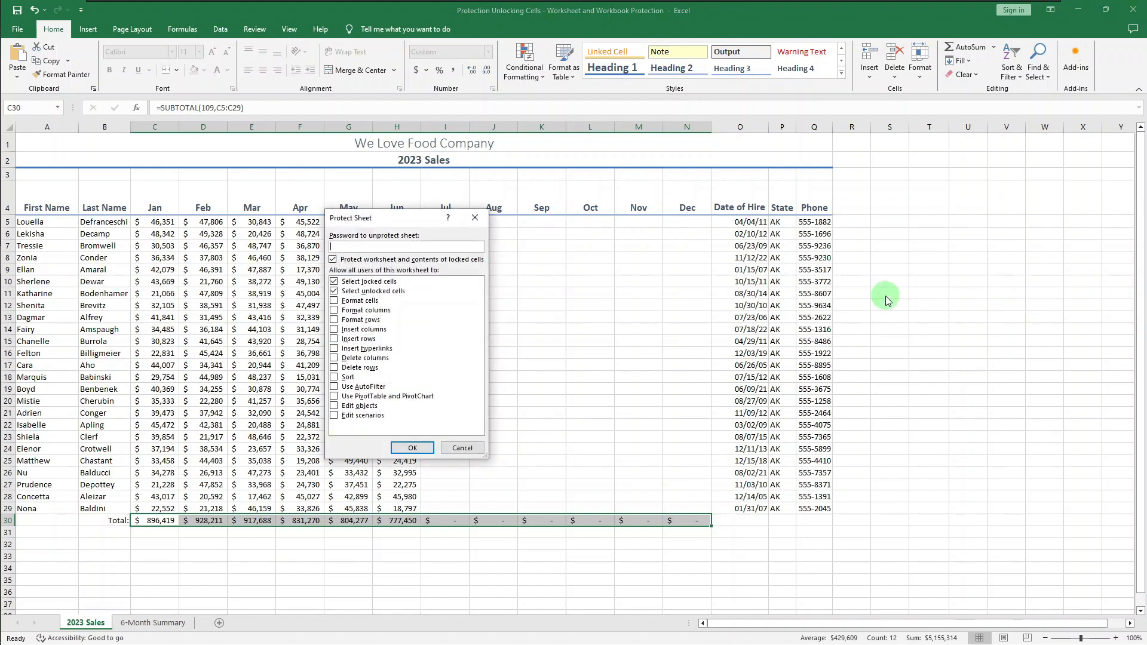
{"action": "type", "text": "123"}
{"action": "key", "text": "Return"}
{"action": "type", "text": "1234"}
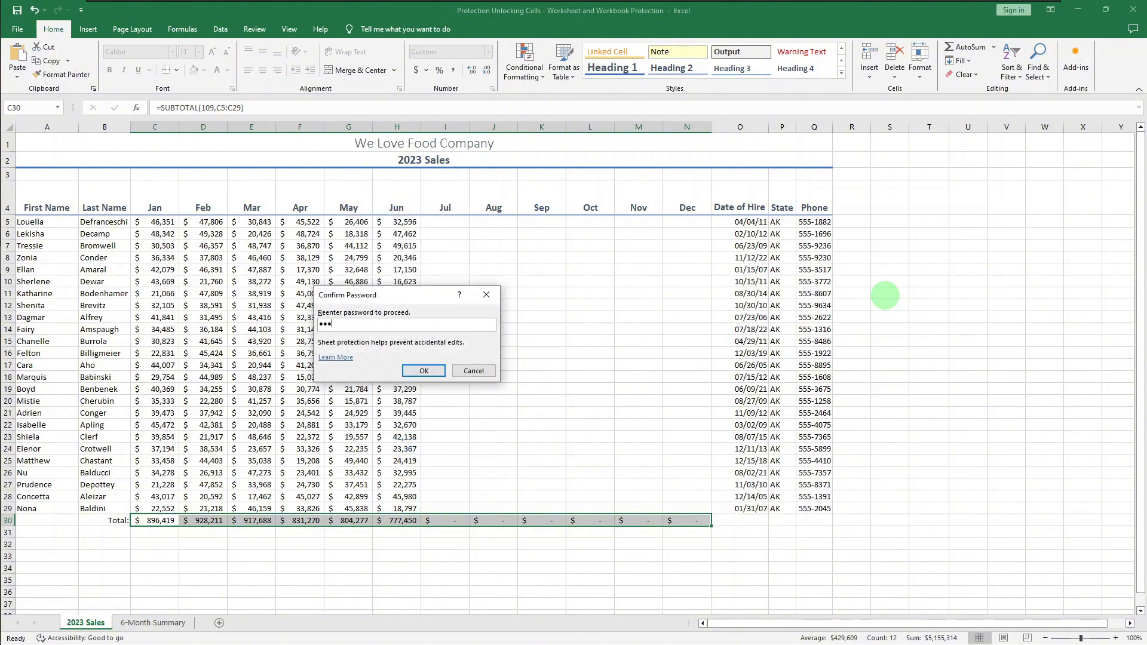
{"action": "key", "text": "Return"}
Enter 78833 as the July sales value in unlocked cell I5
{"action": "left_click", "coordinate": [440, 224]}
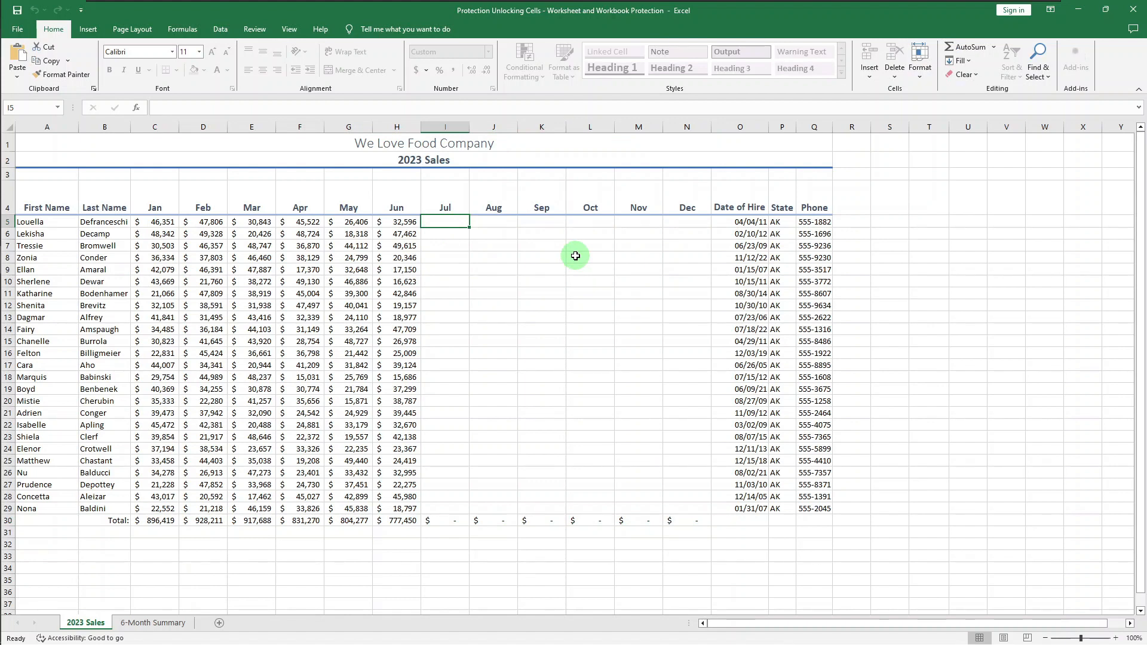
{"action": "type", "text": "788"}
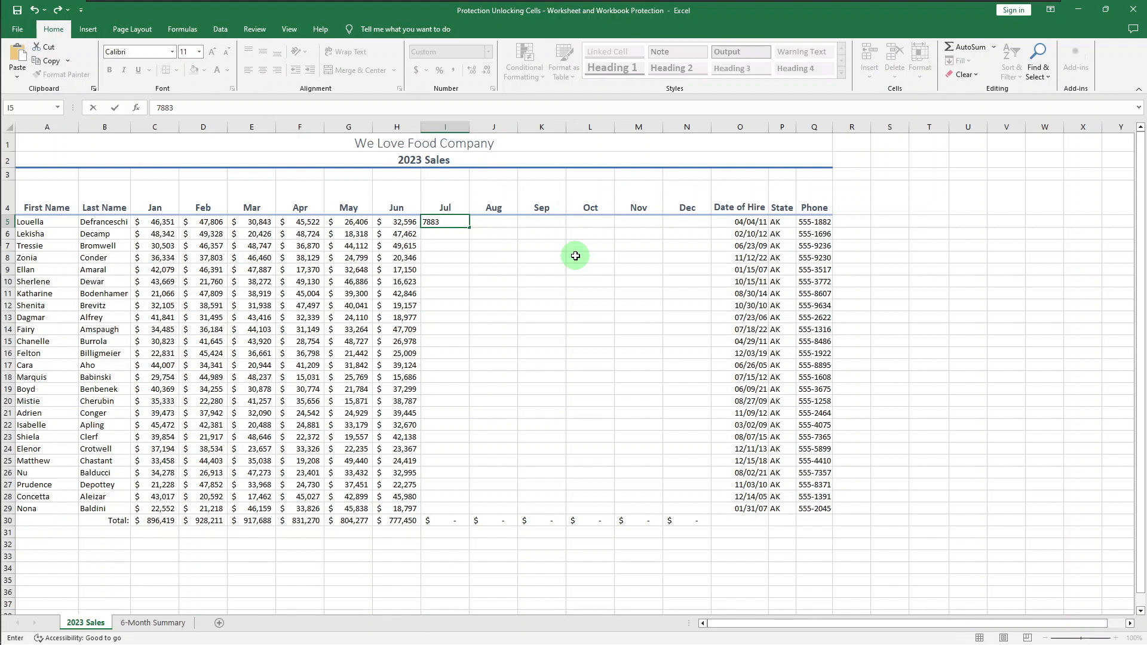
{"action": "type", "text": "3"}
{"action": "key", "text": "Return"}
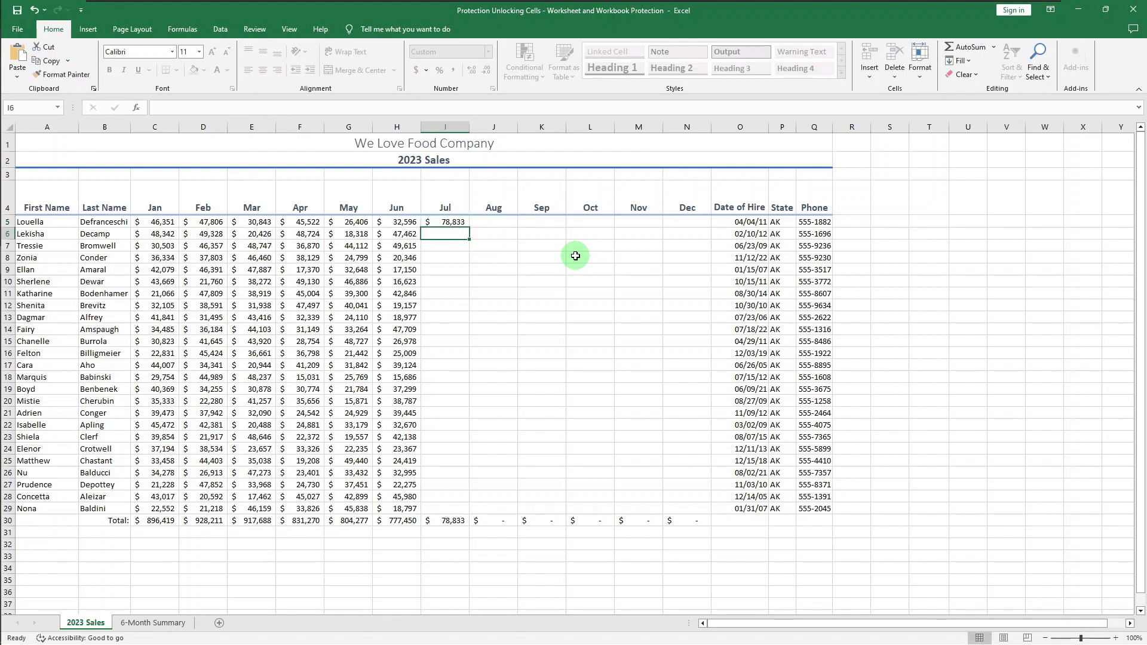
Test the sheet protection by trying to overwrite June value H14 with 7 and checking the formula display of total H30
{"action": "left_click", "coordinate": [397, 329]}
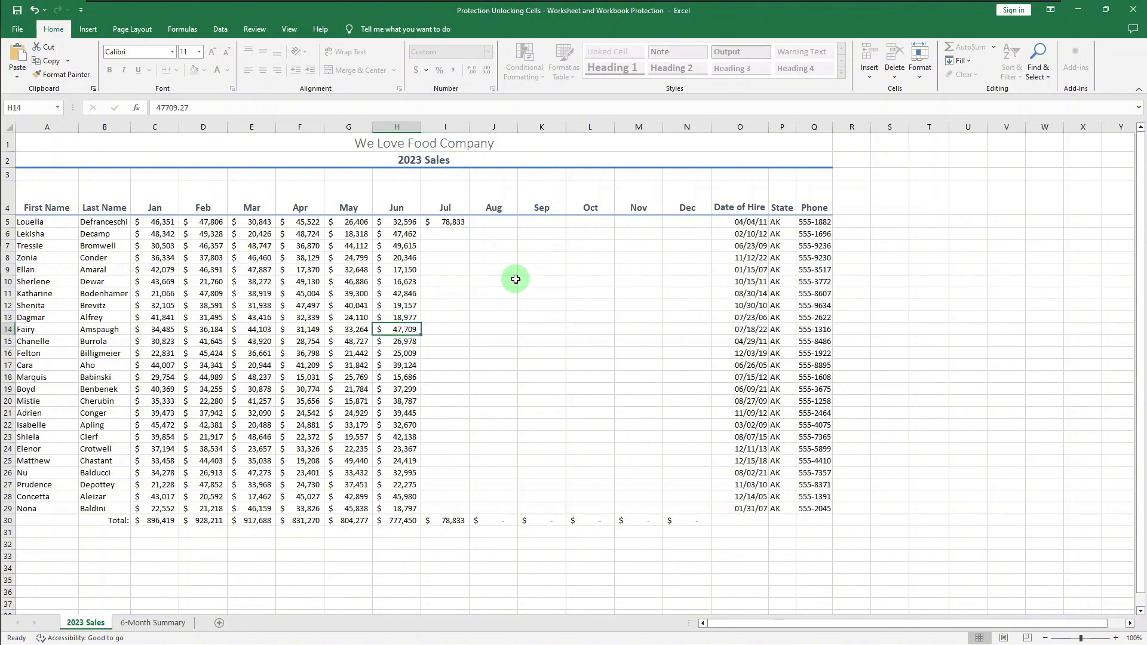
{"action": "key", "text": "7"}
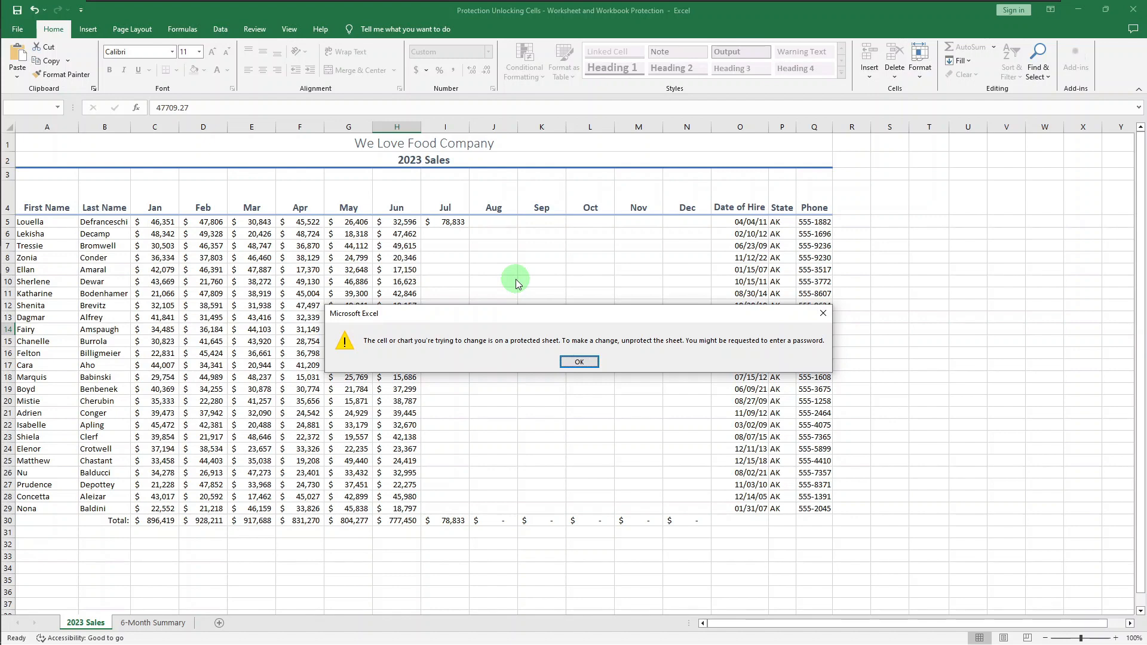
{"action": "left_click", "coordinate": [577, 361]}
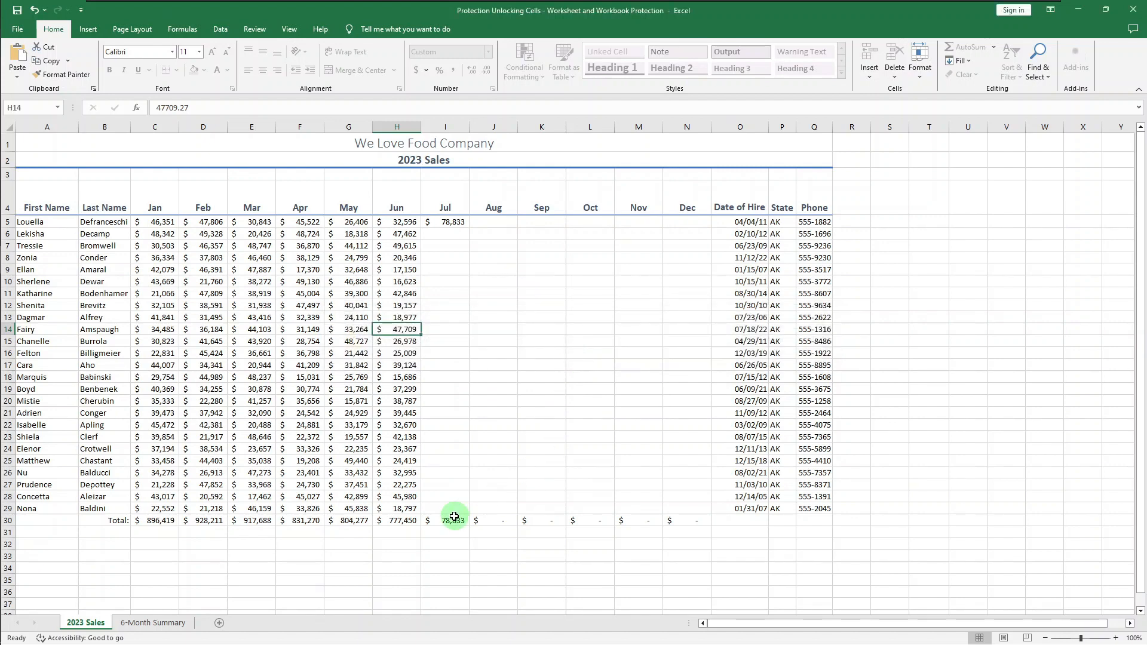
{"action": "left_click", "coordinate": [394, 523]}
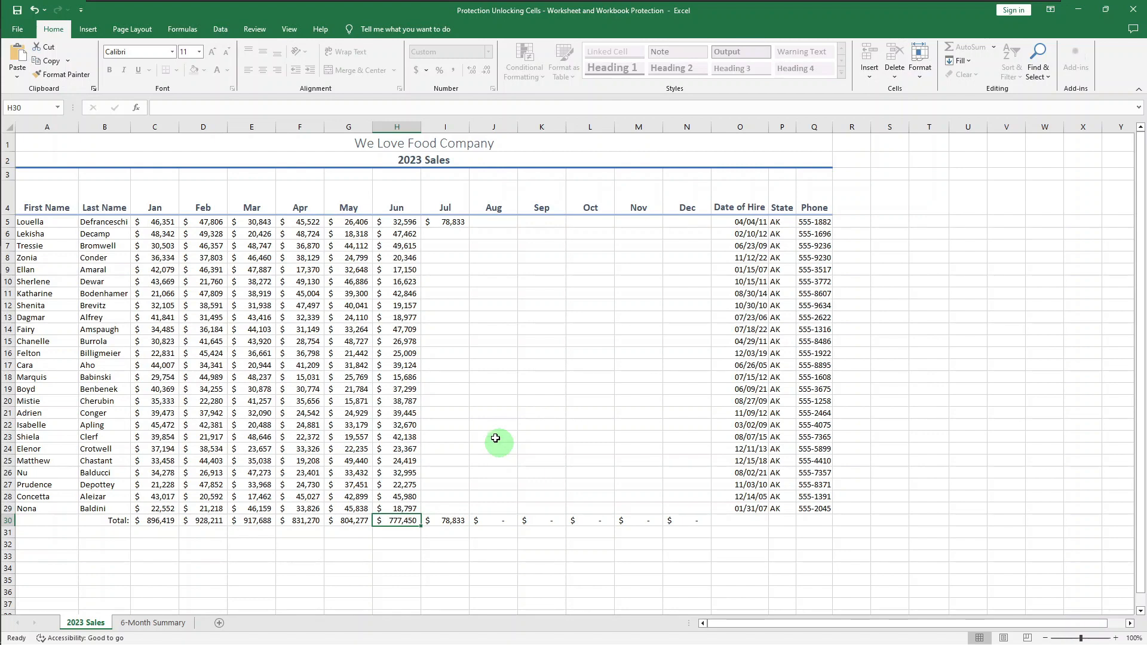
Protect the workbook structure, entering and confirming a password
{"action": "left_click", "coordinate": [252, 34]}
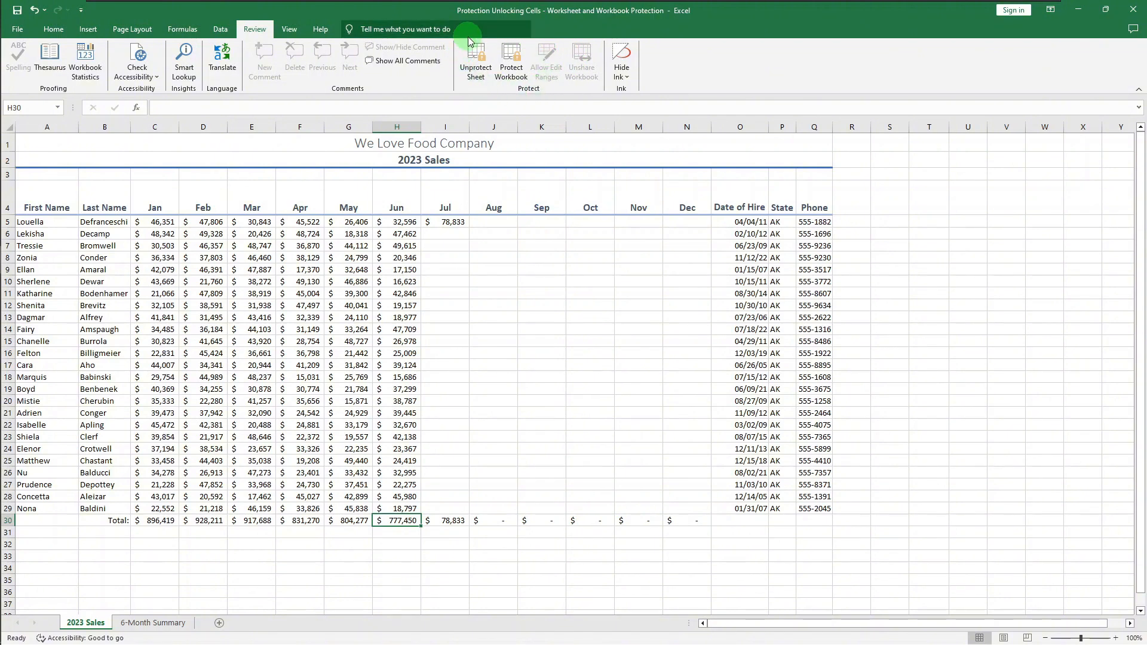
{"action": "left_click", "coordinate": [518, 81]}
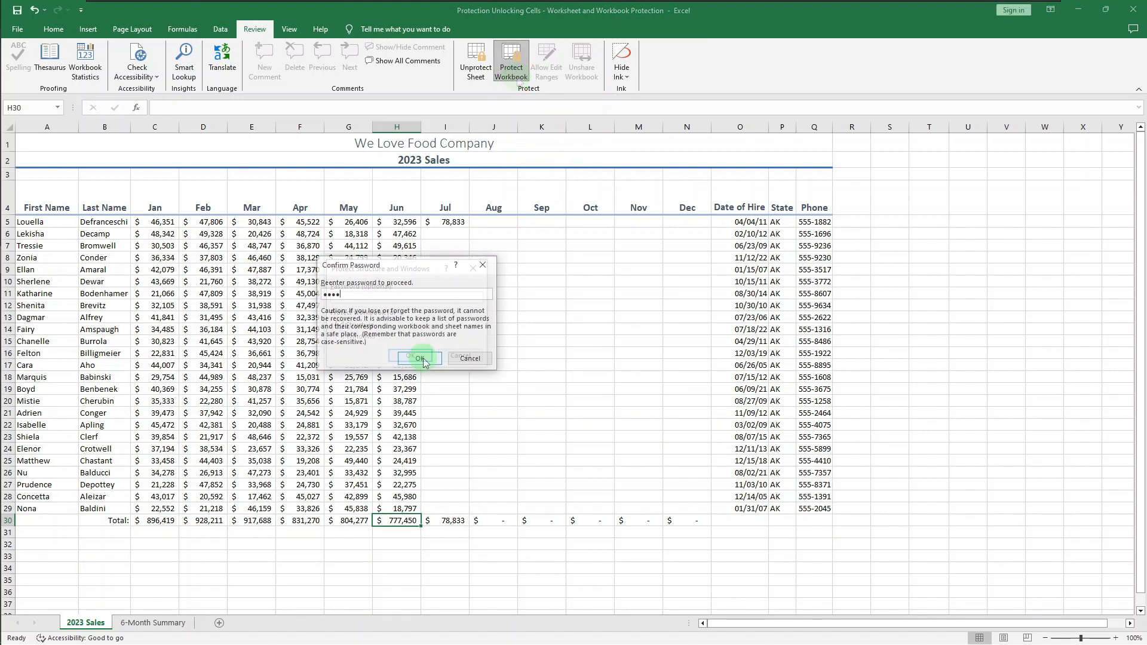
{"action": "left_click", "coordinate": [423, 358]}
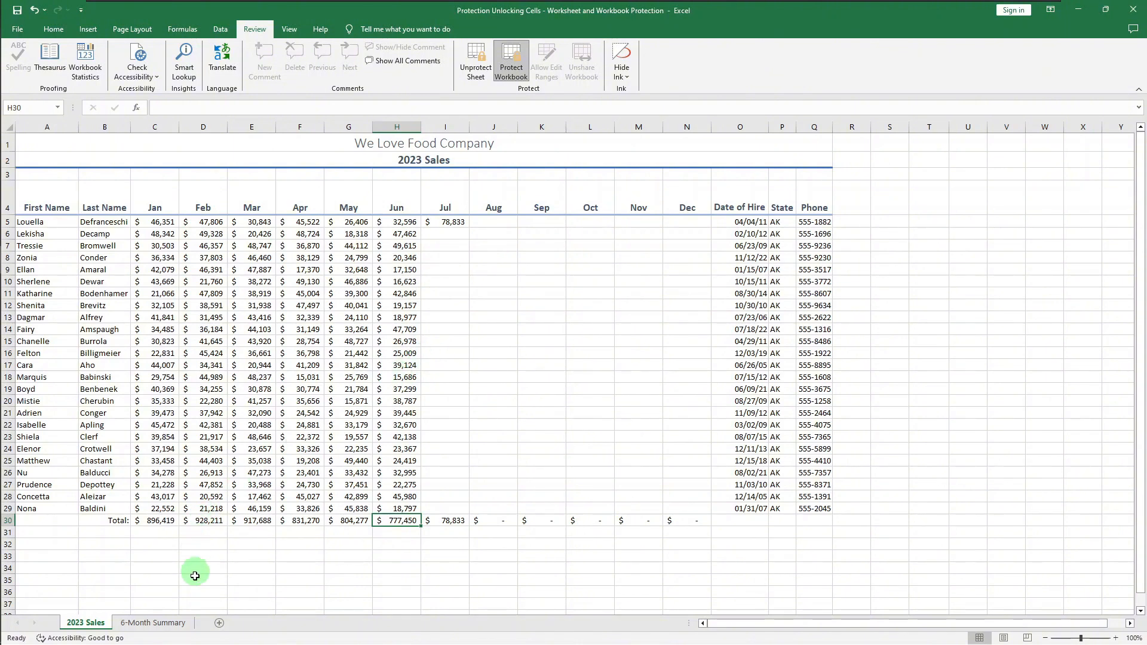
Check which sheet management commands are available for the 6-Month Summary sheet
{"action": "left_click", "coordinate": [174, 623]}
{"action": "right_click", "coordinate": [178, 626]}
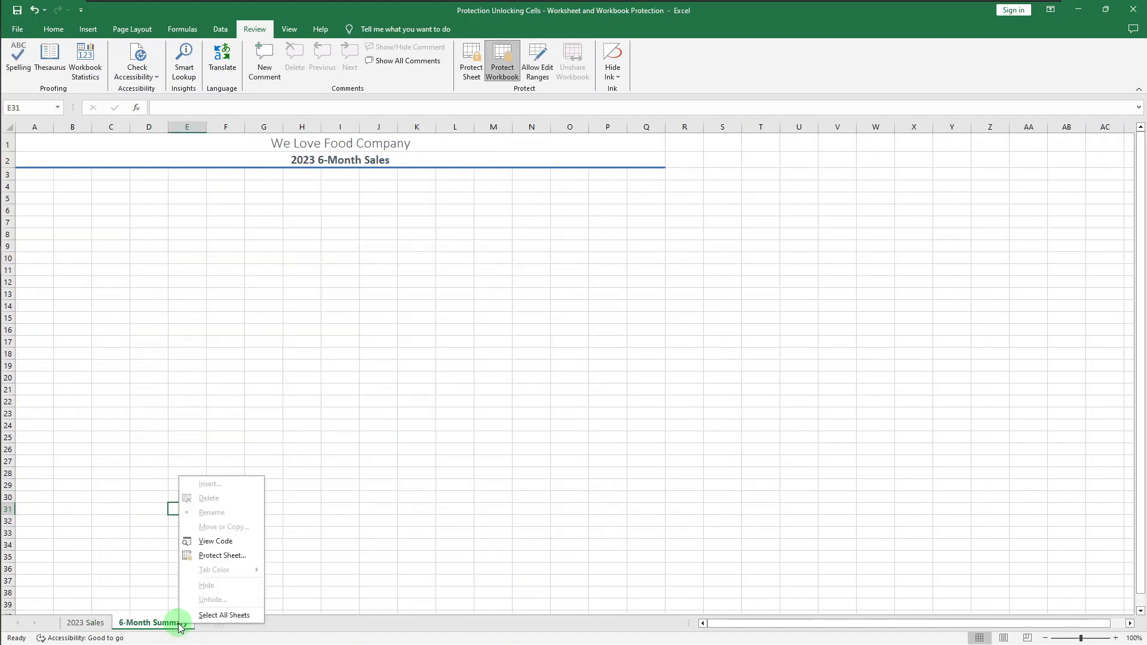